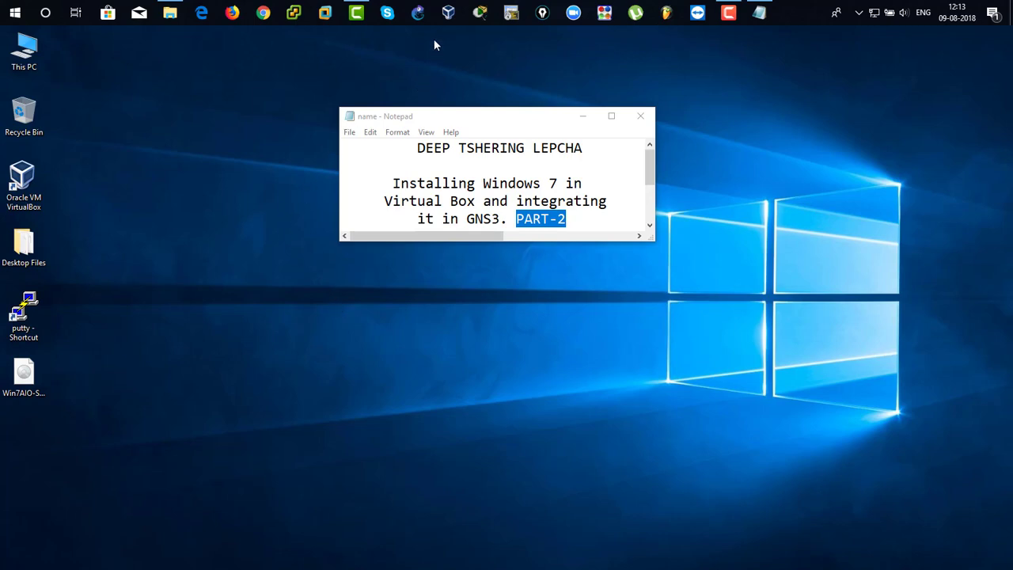
- In VirtualBox, attach the win7 machine's network Adapter 1 to the Host-only Adapter, save the settings and close the manager
{"action": "left_click", "coordinate": [448, 12]}
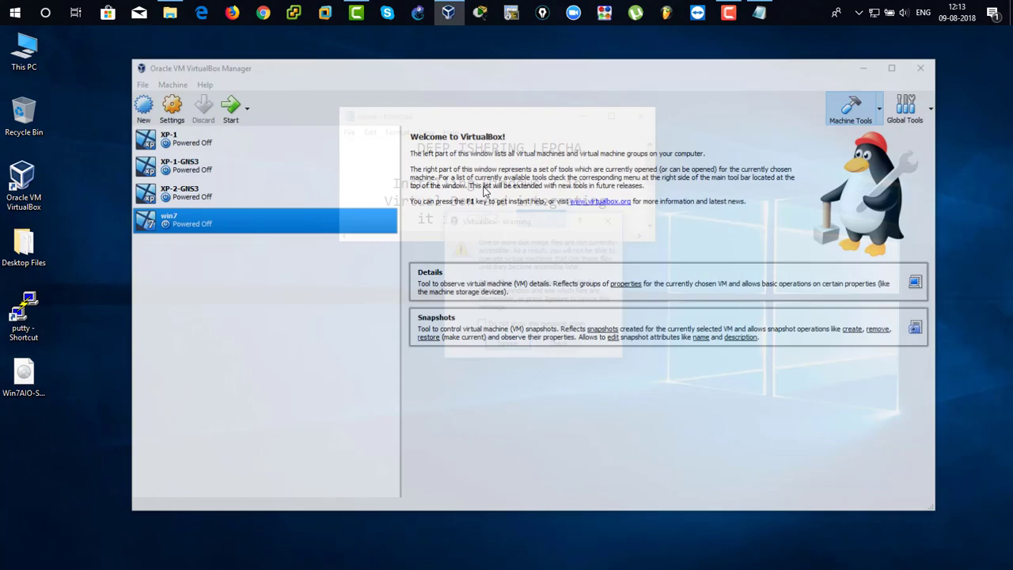
{"action": "left_click", "coordinate": [503, 343]}
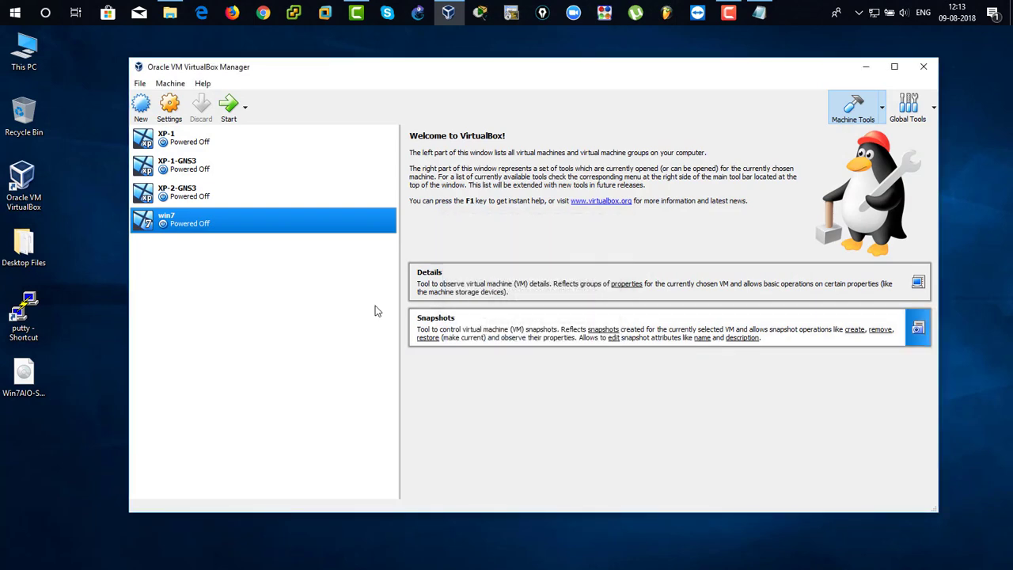
{"action": "left_click", "coordinate": [170, 106]}
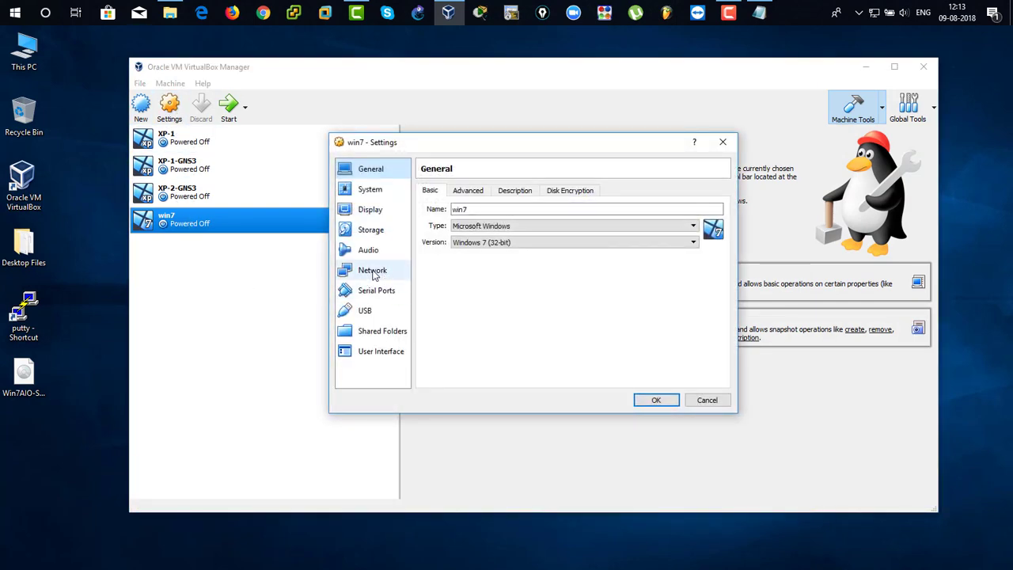
{"action": "left_click", "coordinate": [380, 272]}
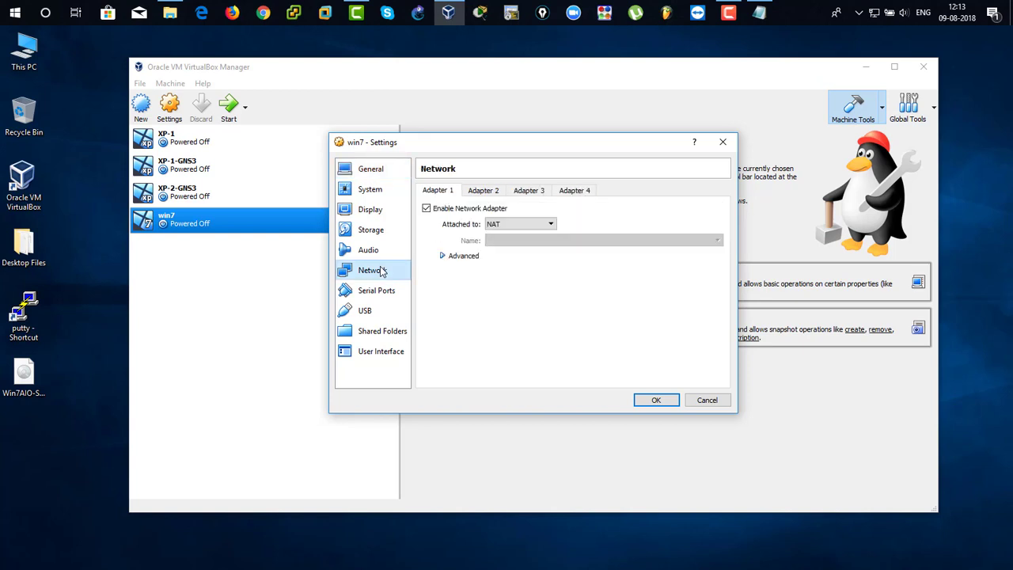
{"action": "left_click", "coordinate": [509, 224]}
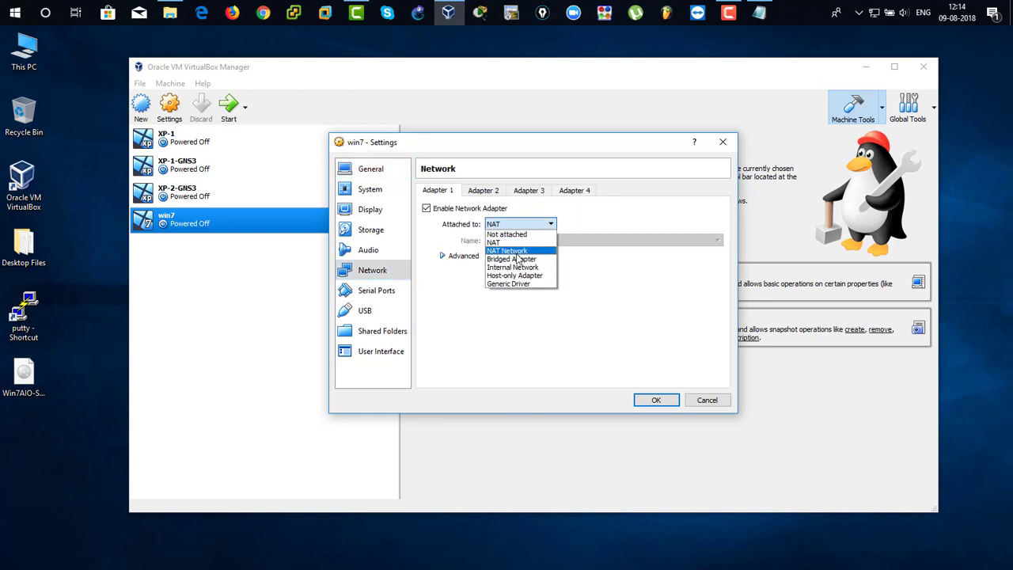
{"action": "left_click", "coordinate": [539, 277]}
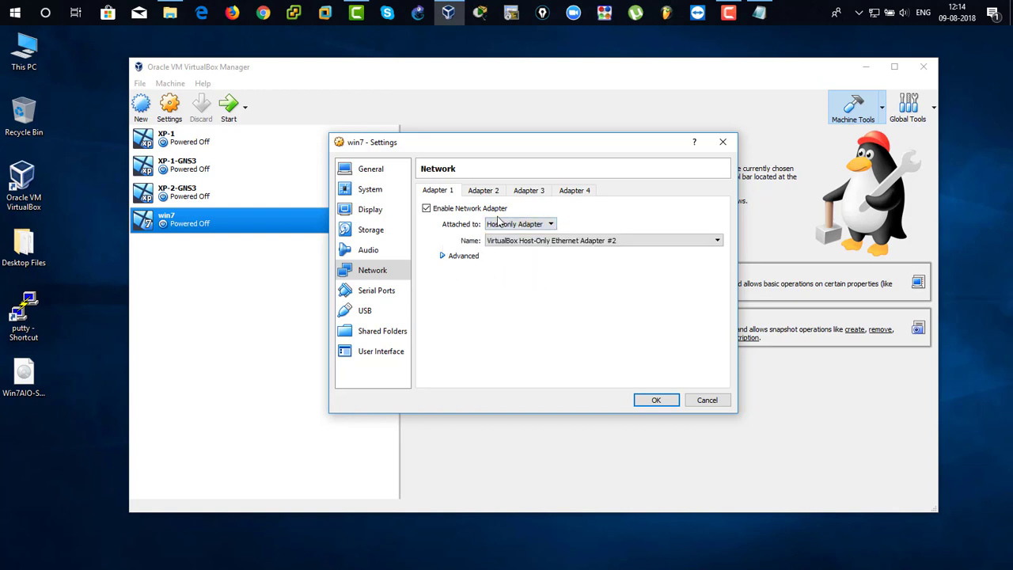
{"action": "left_click", "coordinate": [443, 256]}
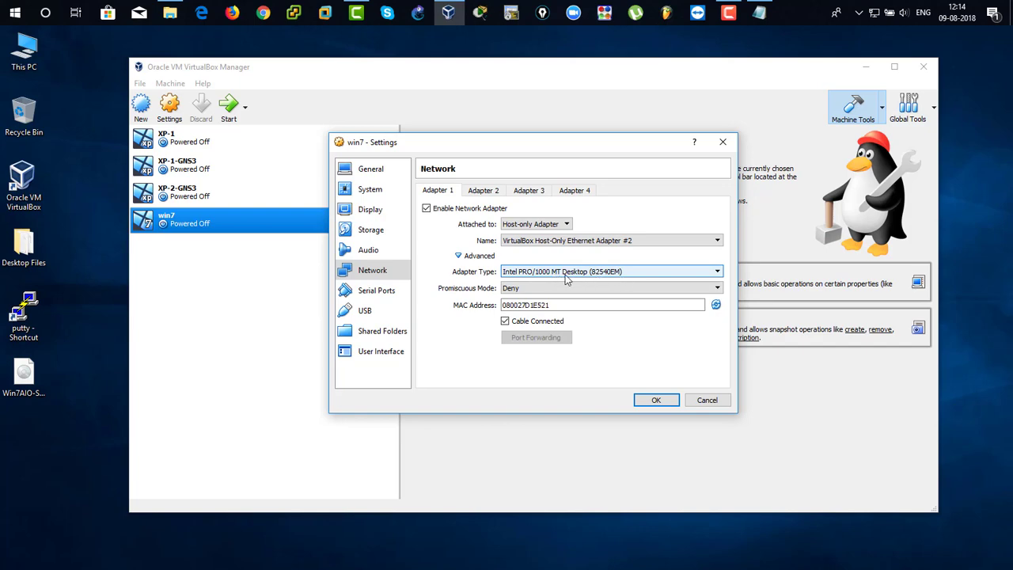
{"action": "left_click", "coordinate": [654, 400]}
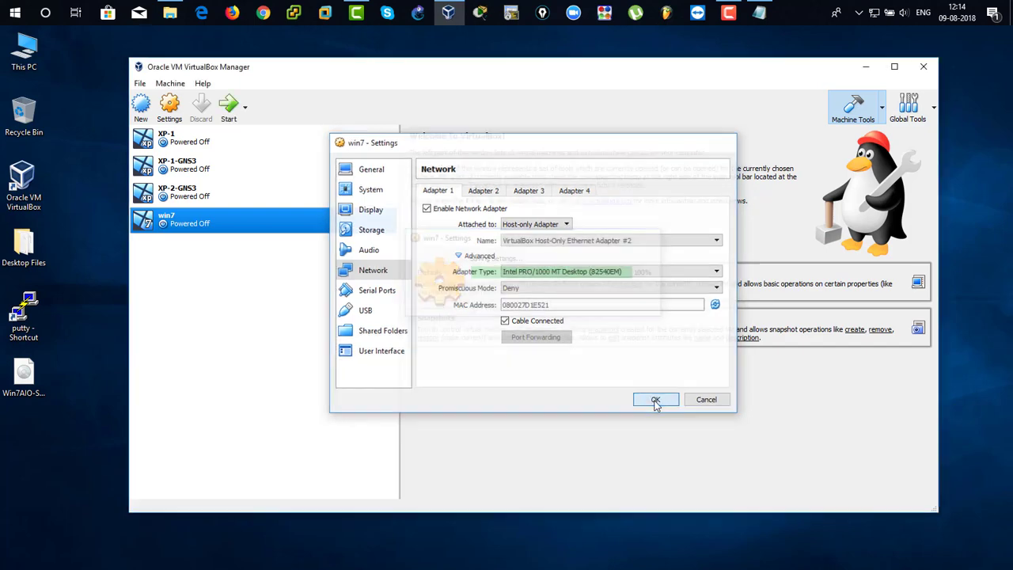
{"action": "left_click", "coordinate": [924, 67]}
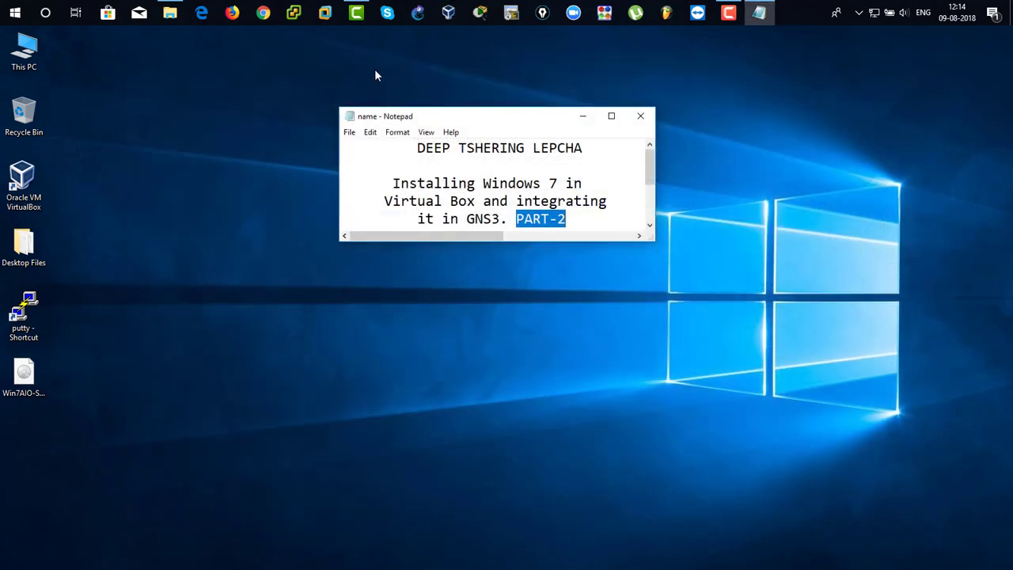
- Launch GNS3, minimize the GNS3 VM's VMware window and create a new project named testwin7
{"action": "left_click", "coordinate": [418, 16]}
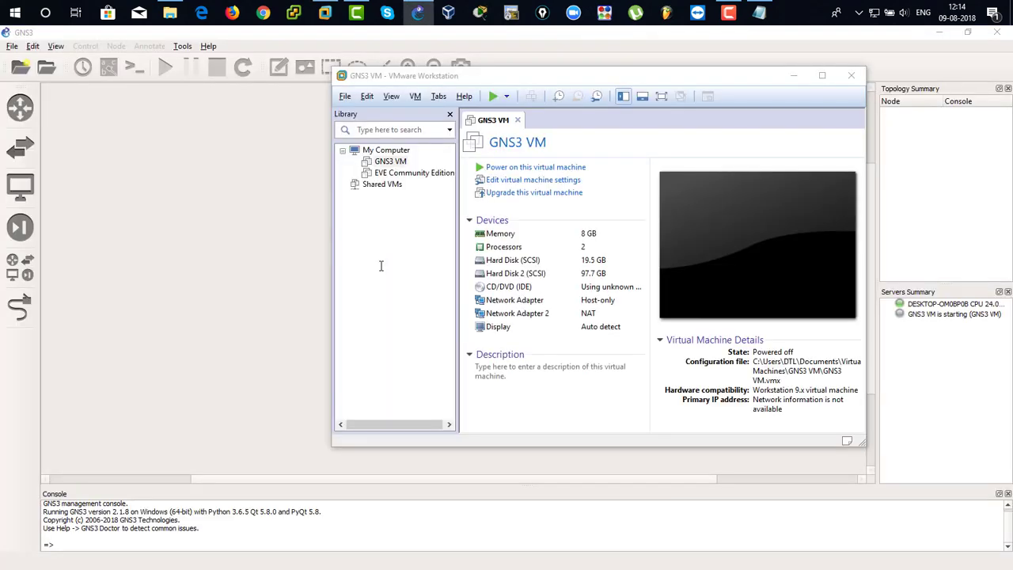
{"action": "left_click_drag", "start_coordinate": [505, 75], "coordinate": [603, 81]}
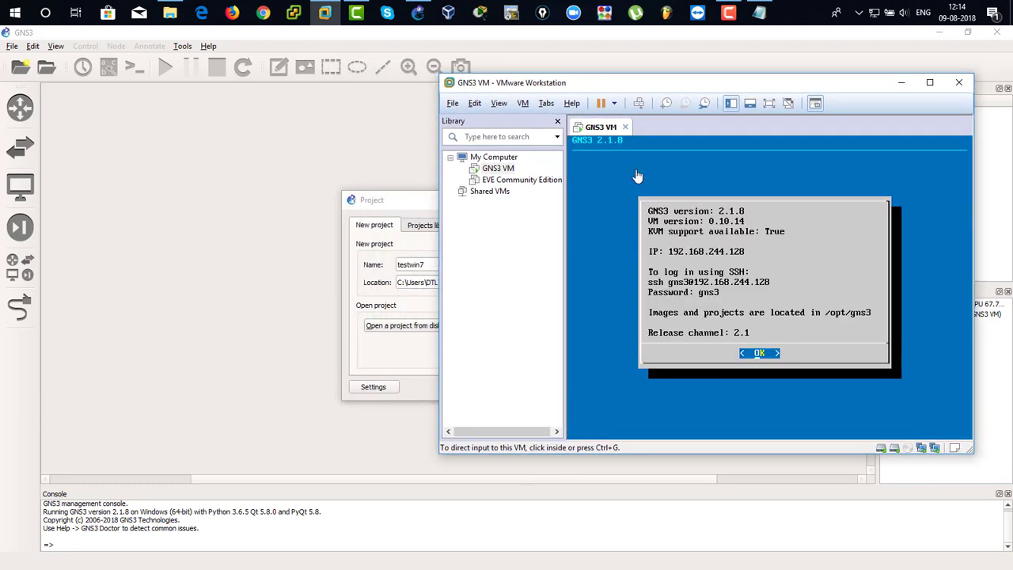
{"action": "left_click", "coordinate": [901, 83]}
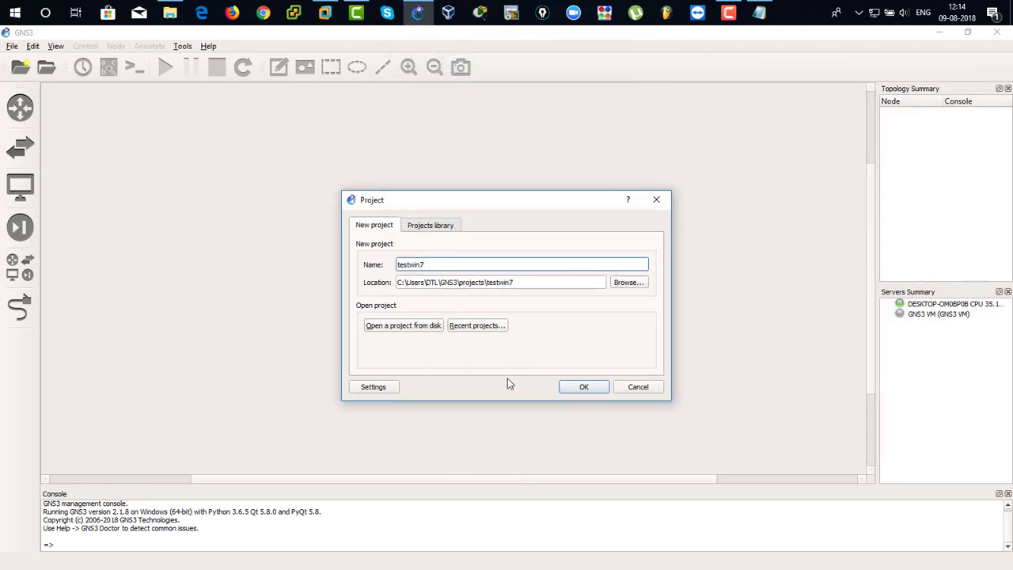
{"action": "left_click", "coordinate": [583, 388]}
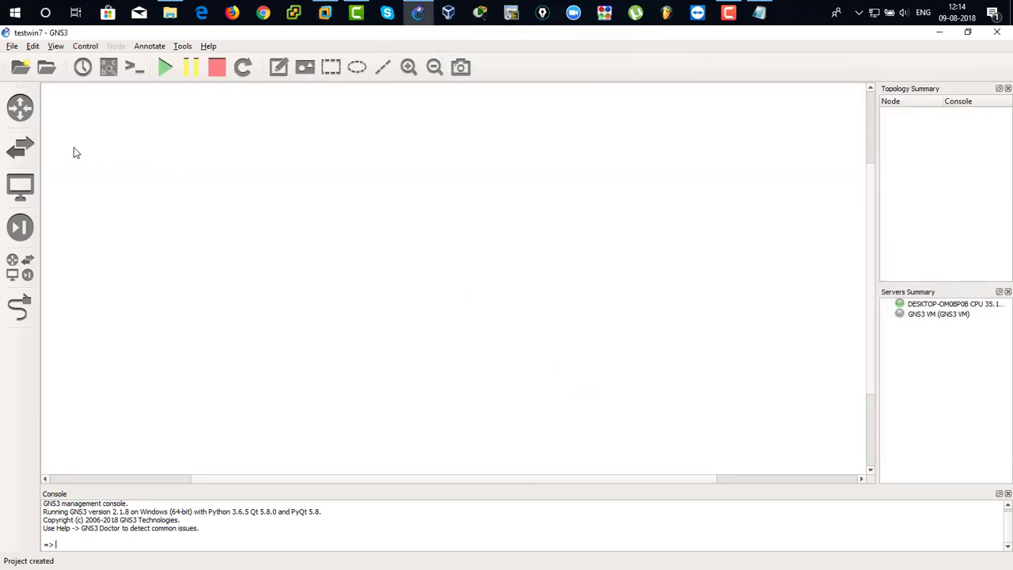
- Create a new VirtualBox VM template in the preferences from the win7 machine, running on the local computer
{"action": "left_click", "coordinate": [33, 46]}
{"action": "left_click", "coordinate": [63, 104]}
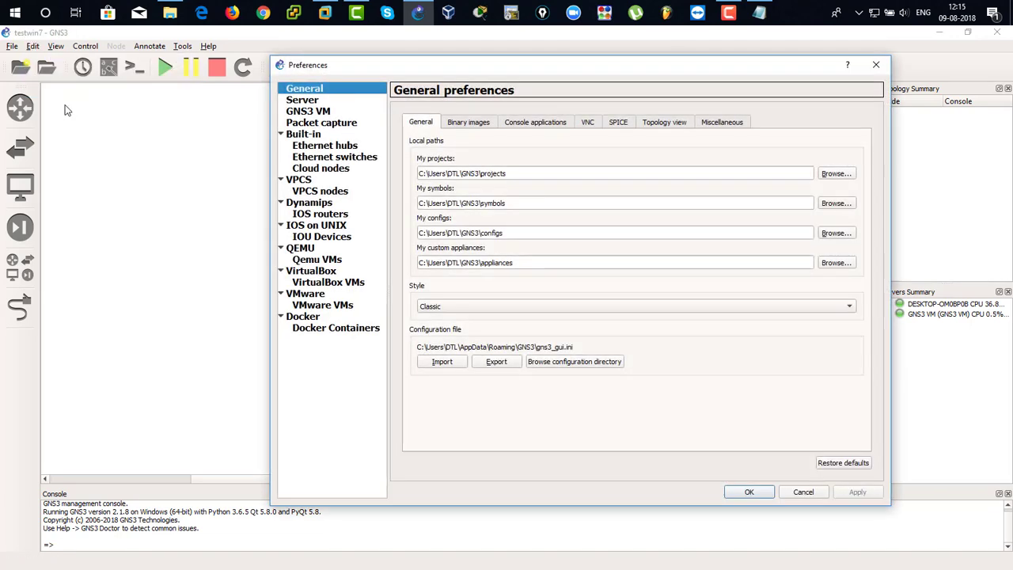
{"action": "left_click", "coordinate": [345, 285]}
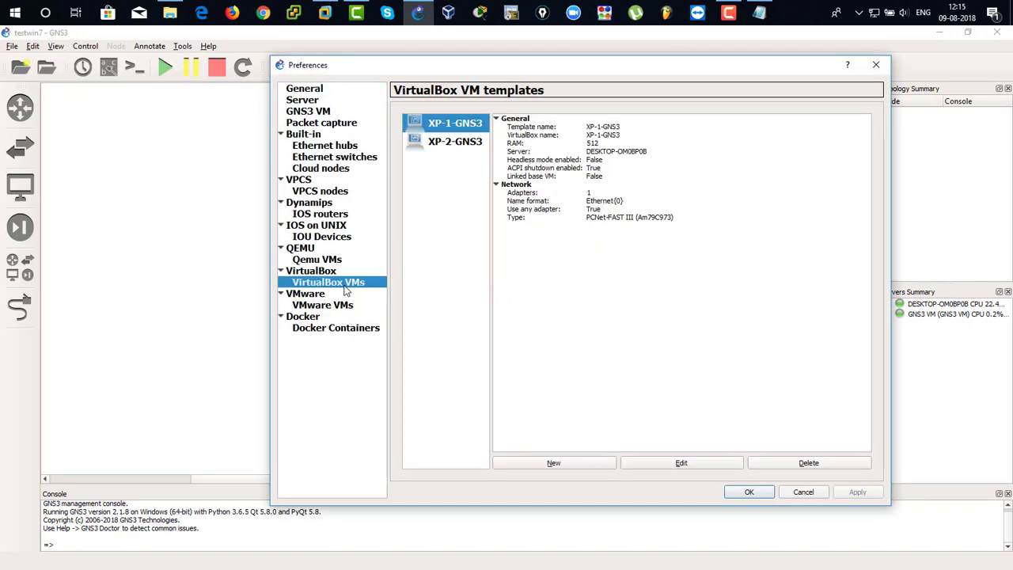
{"action": "left_click", "coordinate": [578, 471]}
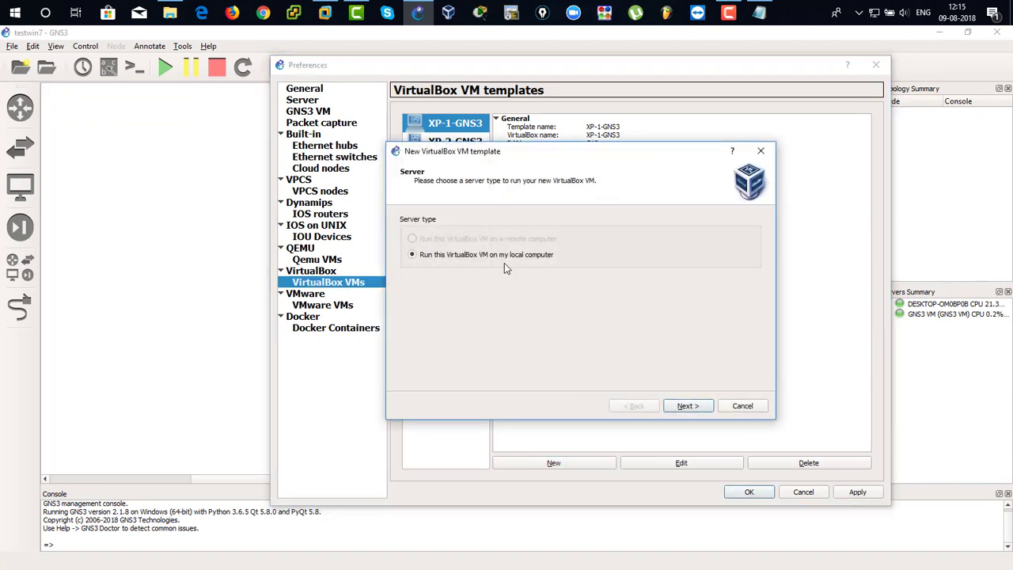
{"action": "left_click", "coordinate": [681, 411]}
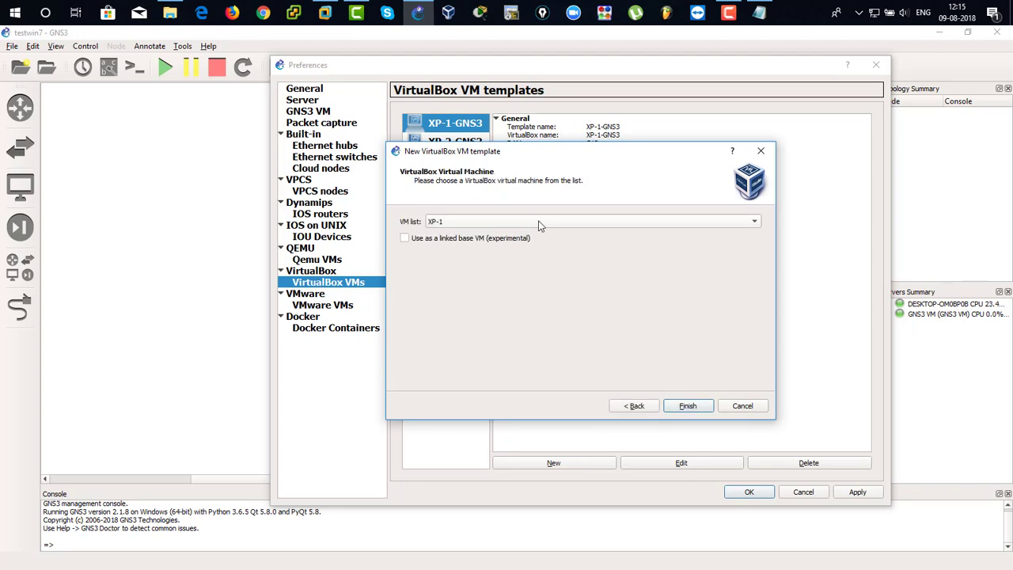
{"action": "left_click", "coordinate": [538, 225]}
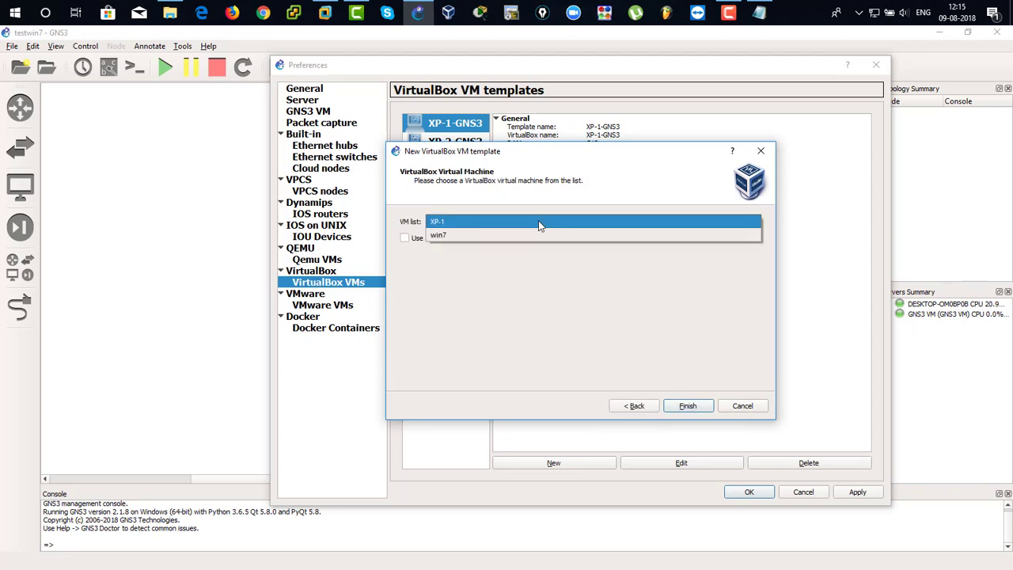
{"action": "left_click", "coordinate": [483, 241]}
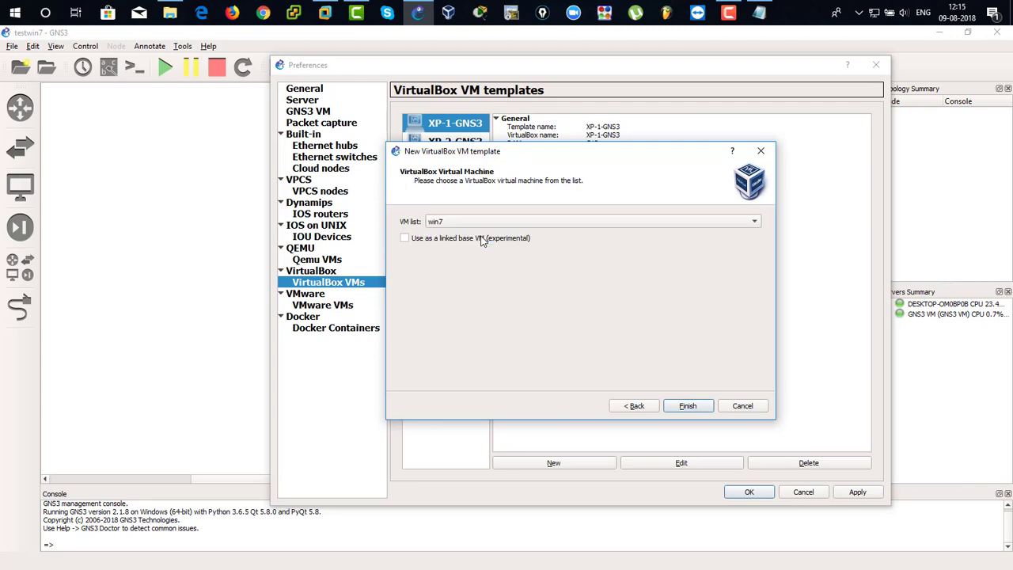
{"action": "left_click", "coordinate": [681, 406]}
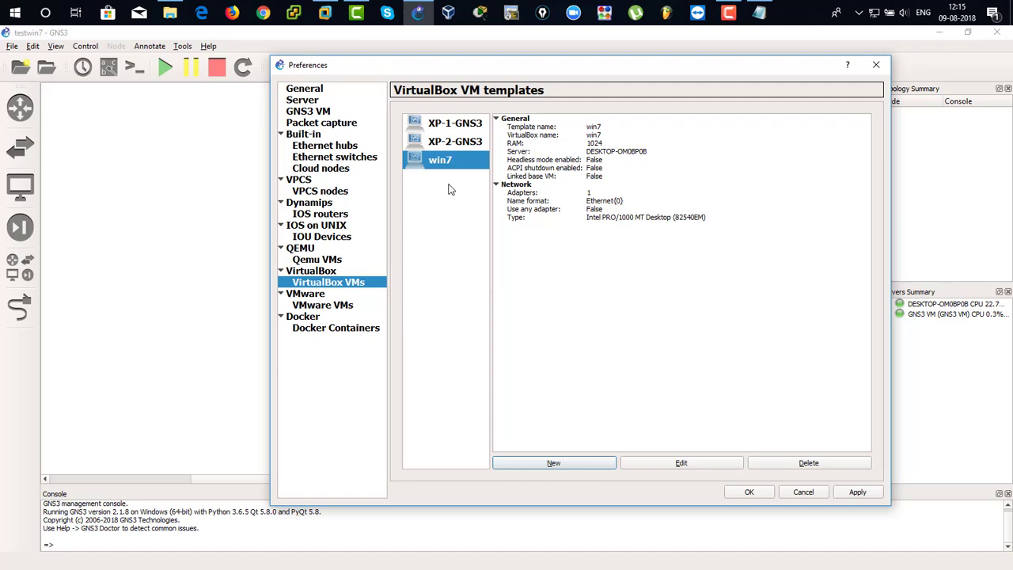
- Enable ACPI shutdown and allow GNS3 to use any configured VirtualBox adapter for the win7 template, and apply the preferences
{"action": "left_click", "coordinate": [460, 165]}
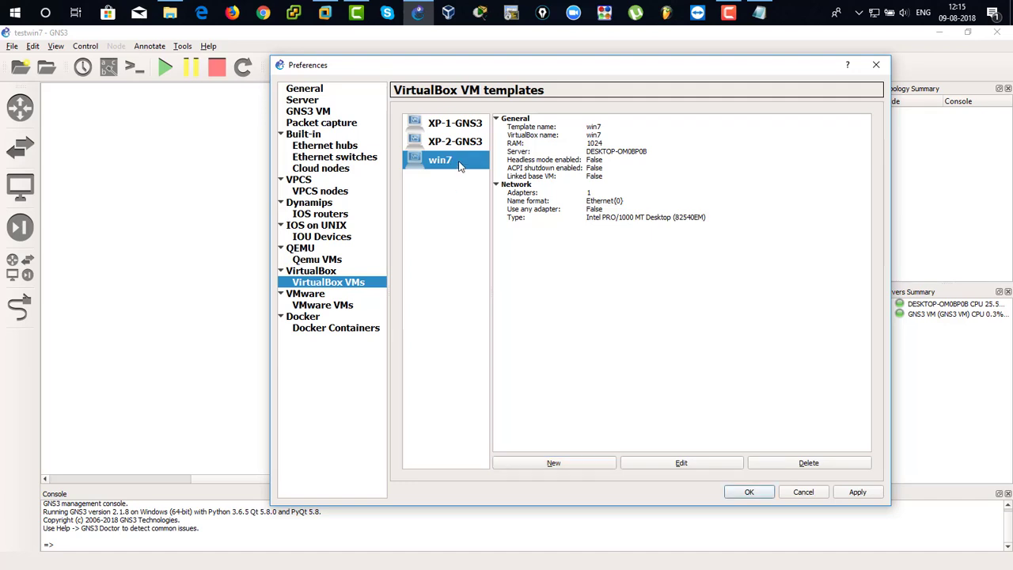
{"action": "left_click", "coordinate": [665, 463]}
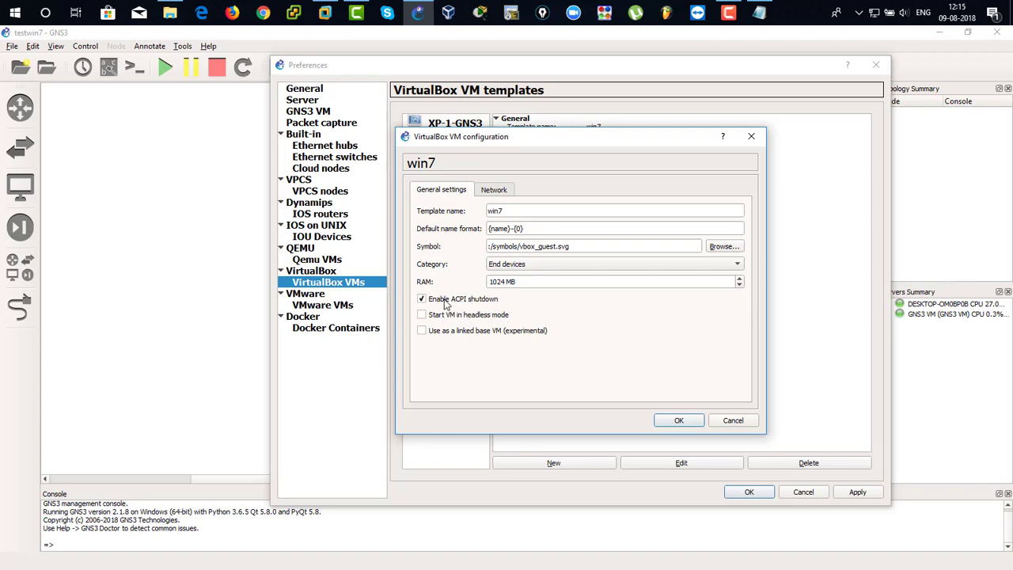
{"action": "left_click", "coordinate": [495, 191]}
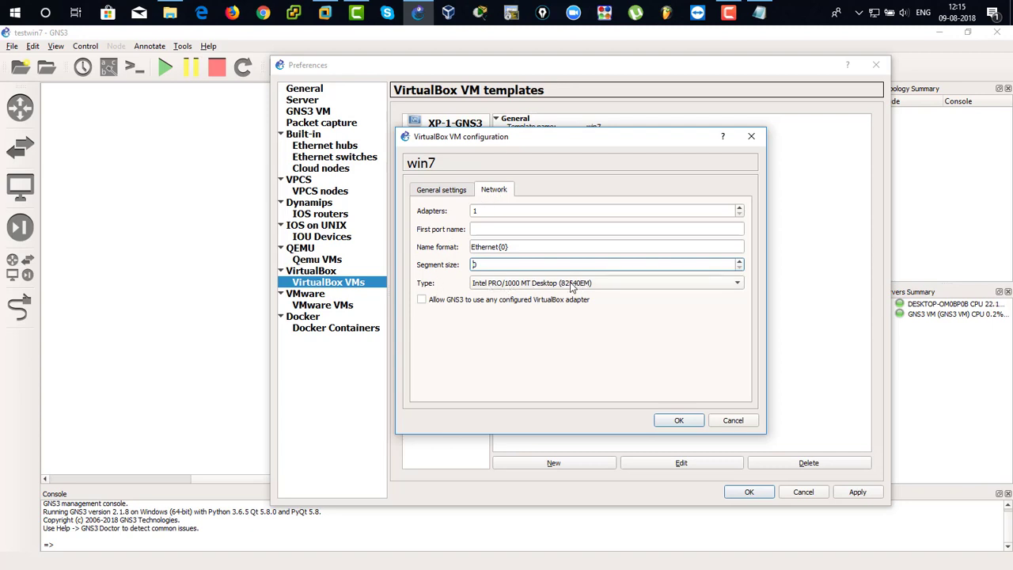
{"action": "left_click", "coordinate": [435, 304]}
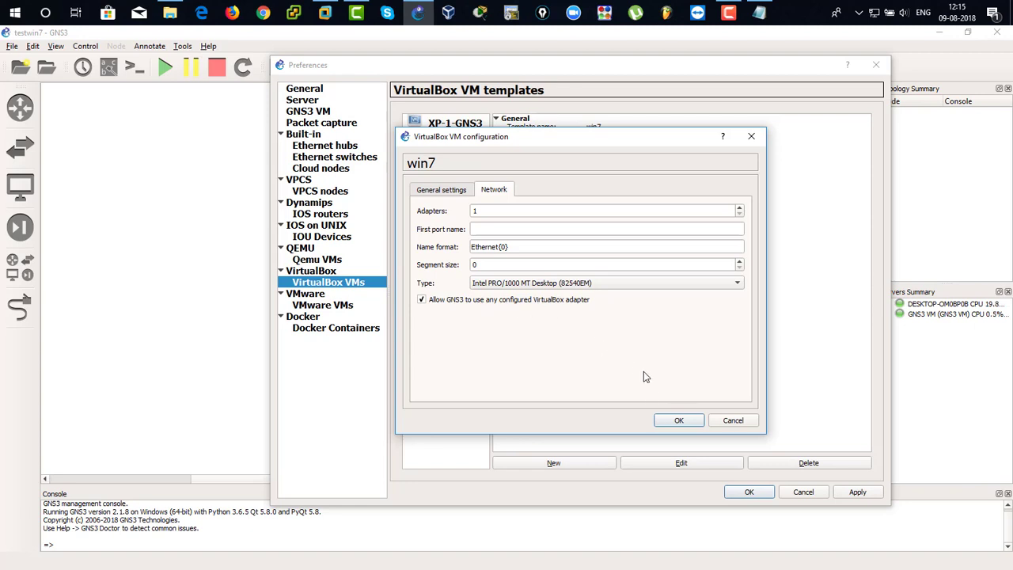
{"action": "left_click", "coordinate": [676, 421]}
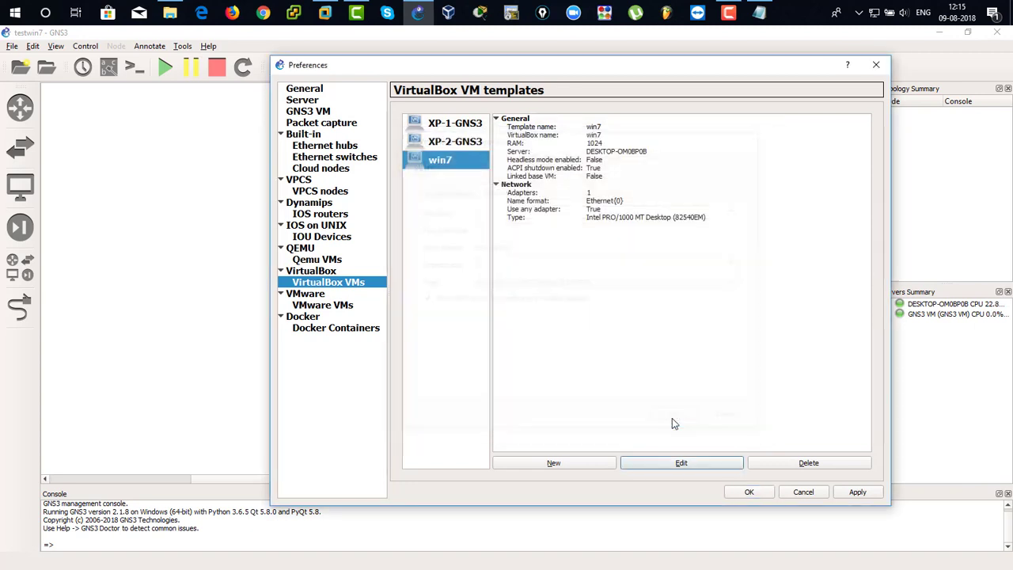
{"action": "left_click", "coordinate": [852, 494]}
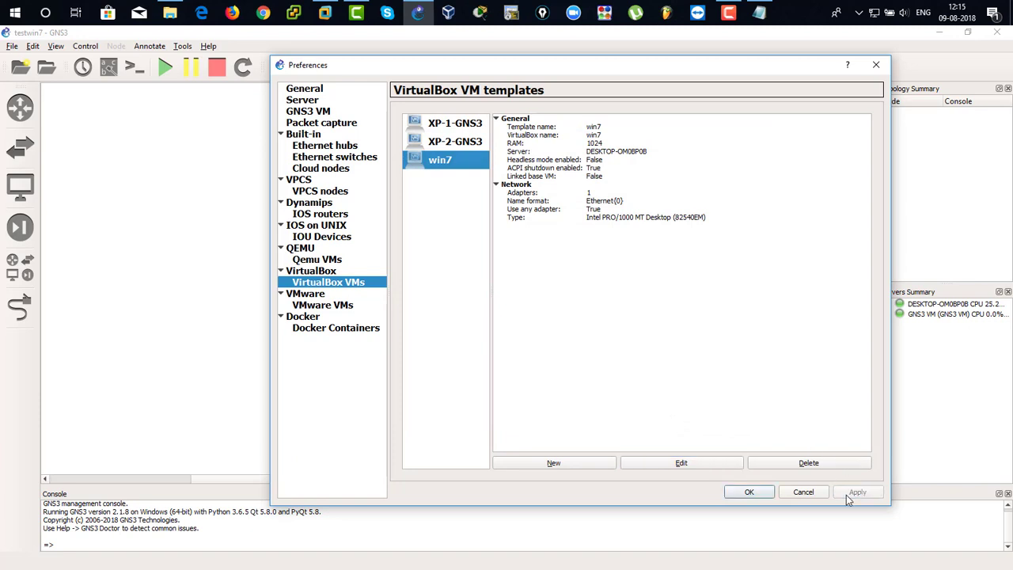
{"action": "left_click", "coordinate": [749, 493]}
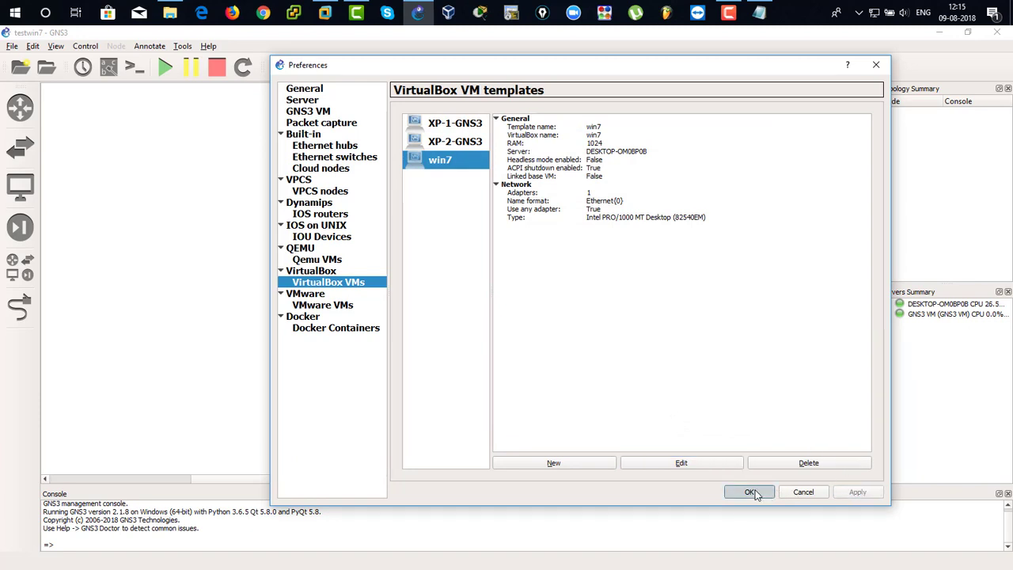
- Place a c3725 router, an Ethernet switch on the DESKTOP-OM0BP0B server and the win7 device in a vertical column on the canvas
{"action": "left_click", "coordinate": [30, 114]}
{"action": "left_click_drag", "start_coordinate": [86, 144], "coordinate": [405, 140]}
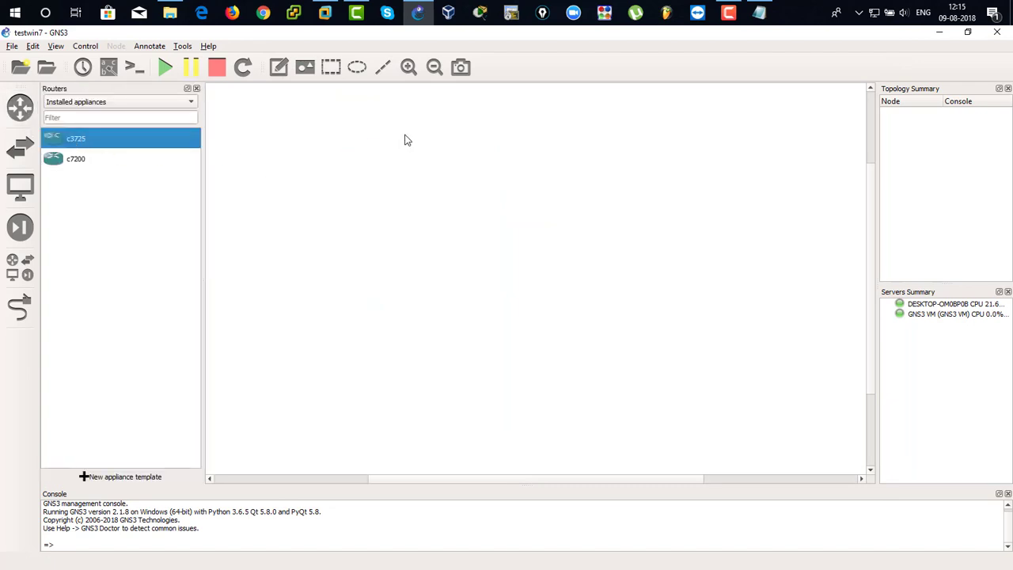
{"action": "left_click", "coordinate": [22, 155]}
{"action": "left_click", "coordinate": [90, 200]}
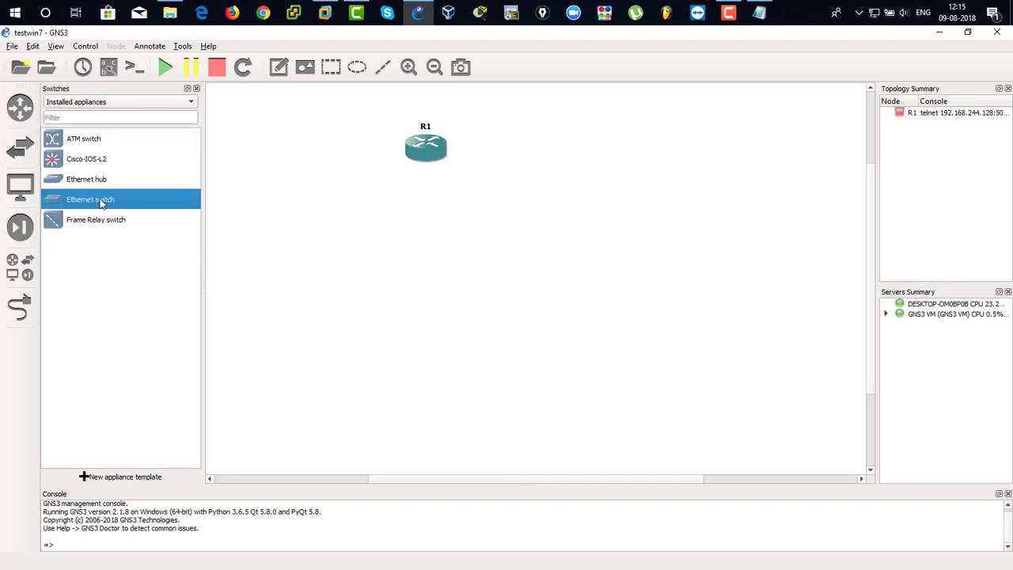
{"action": "left_click_drag", "start_coordinate": [101, 203], "coordinate": [435, 265]}
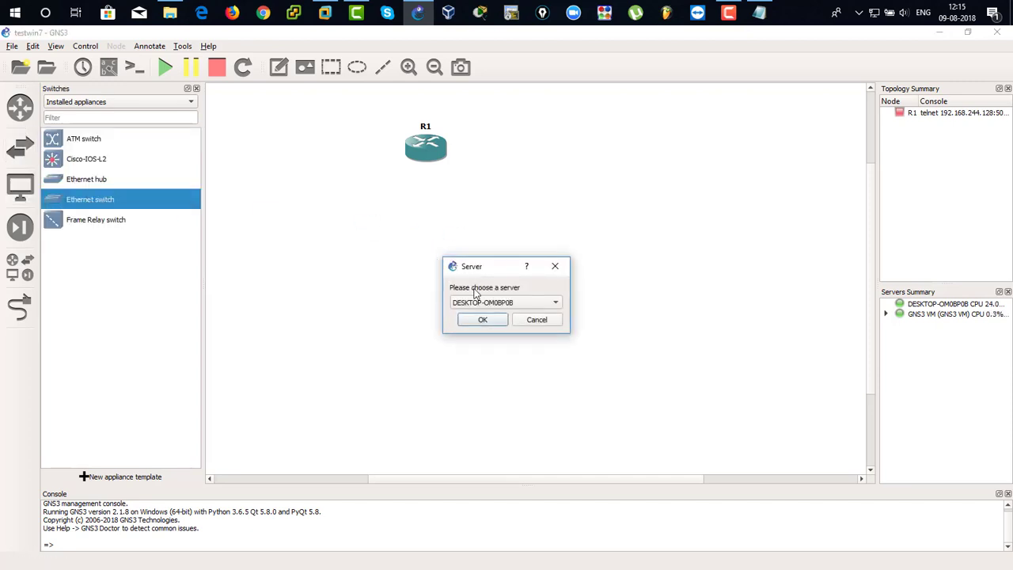
{"action": "left_click", "coordinate": [470, 321]}
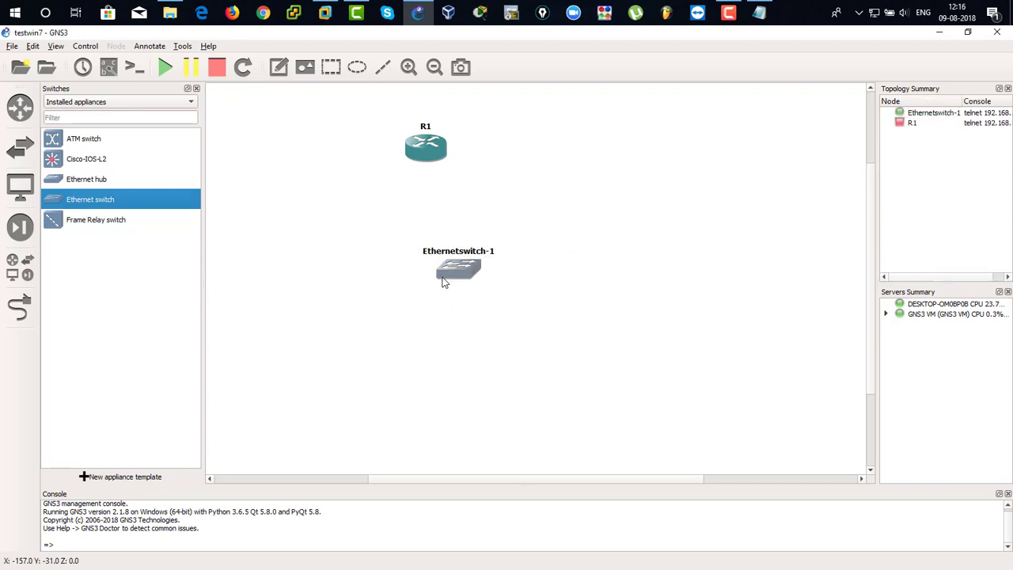
{"action": "left_click_drag", "start_coordinate": [455, 275], "coordinate": [403, 259]}
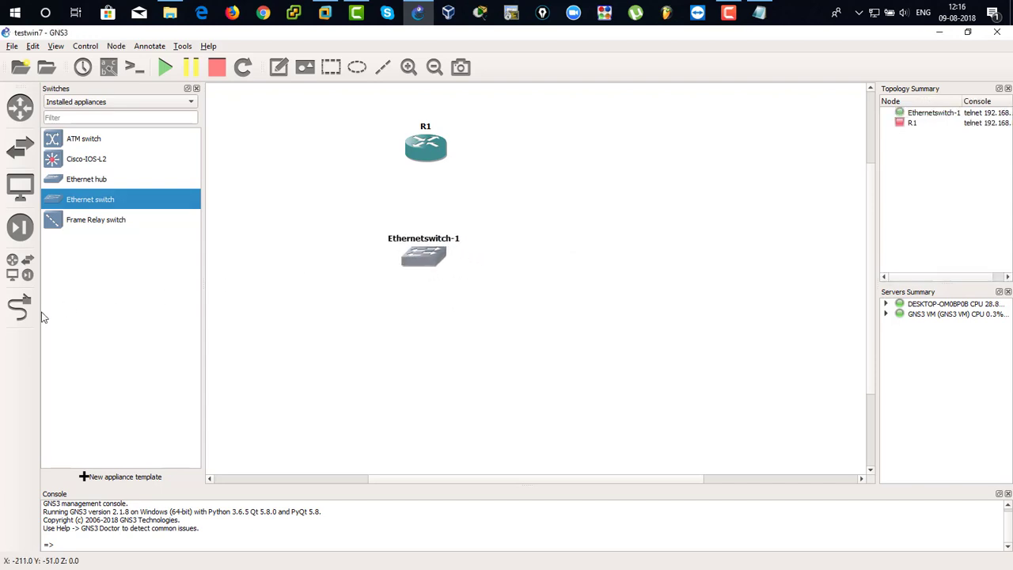
{"action": "left_click", "coordinate": [20, 185]}
{"action": "left_click_drag", "start_coordinate": [83, 204], "coordinate": [427, 372]}
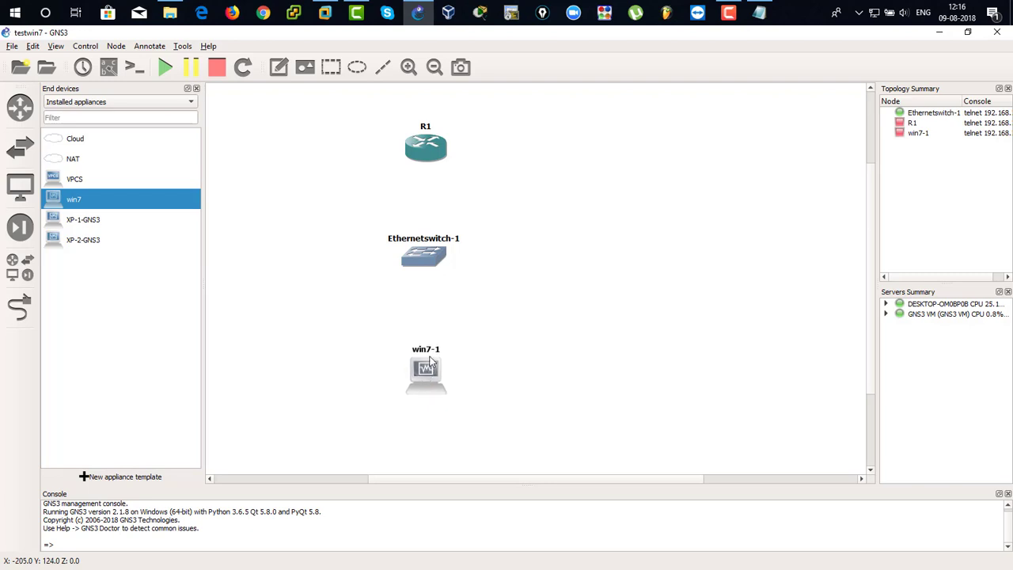
- Rename the Ethernet switch's hostname to sw1
{"action": "double_click", "coordinate": [448, 239]}
{"action": "type", "text": "sw"}
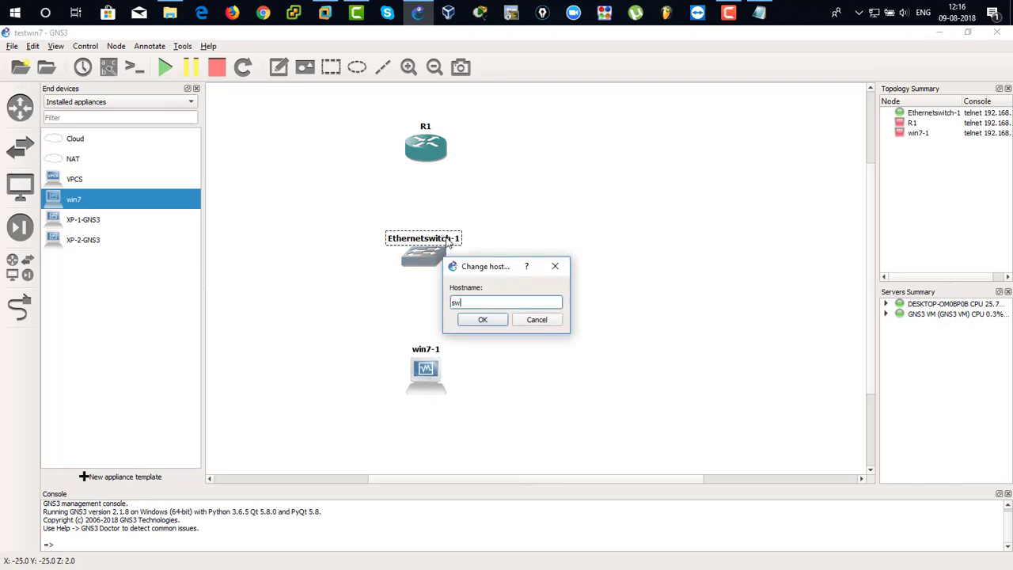
{"action": "type", "text": "1"}
{"action": "key", "text": "Return"}
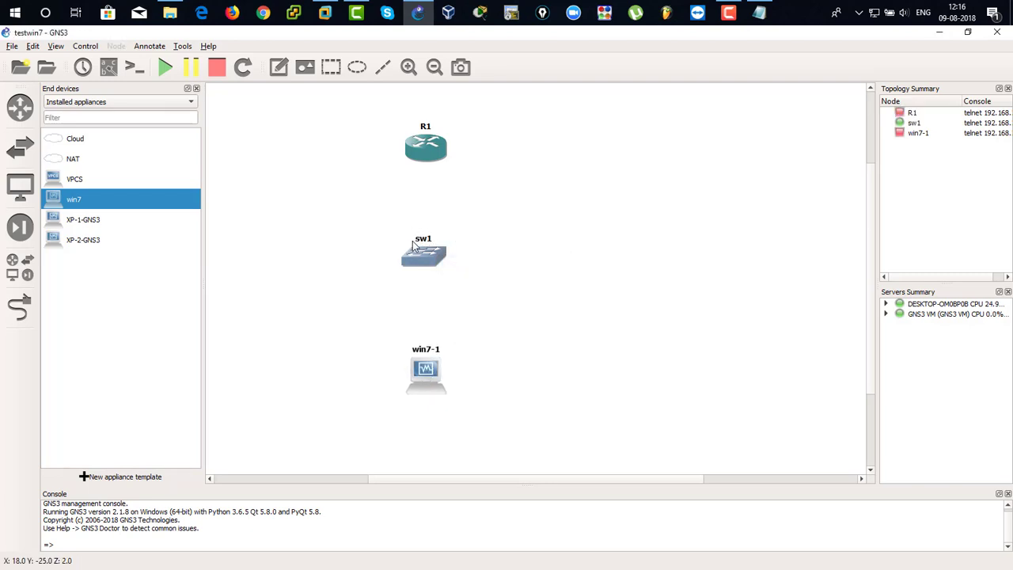
- Move the sw1 label beside the switch and link R1's FastEthernet0/0 to the switch's Ethernet0
{"action": "left_click_drag", "start_coordinate": [413, 247], "coordinate": [378, 267]}
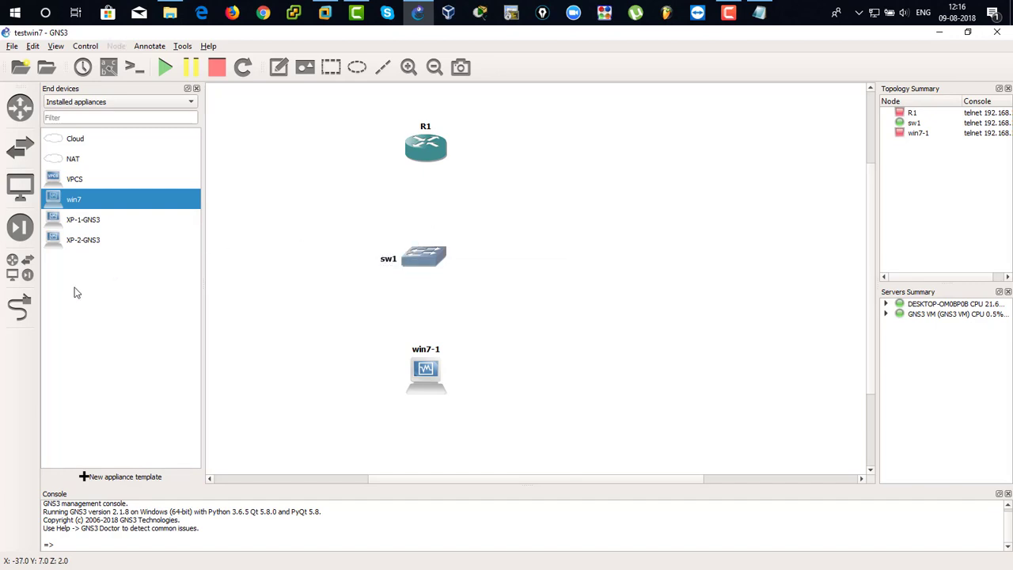
{"action": "left_click", "coordinate": [20, 307]}
{"action": "left_click", "coordinate": [420, 156]}
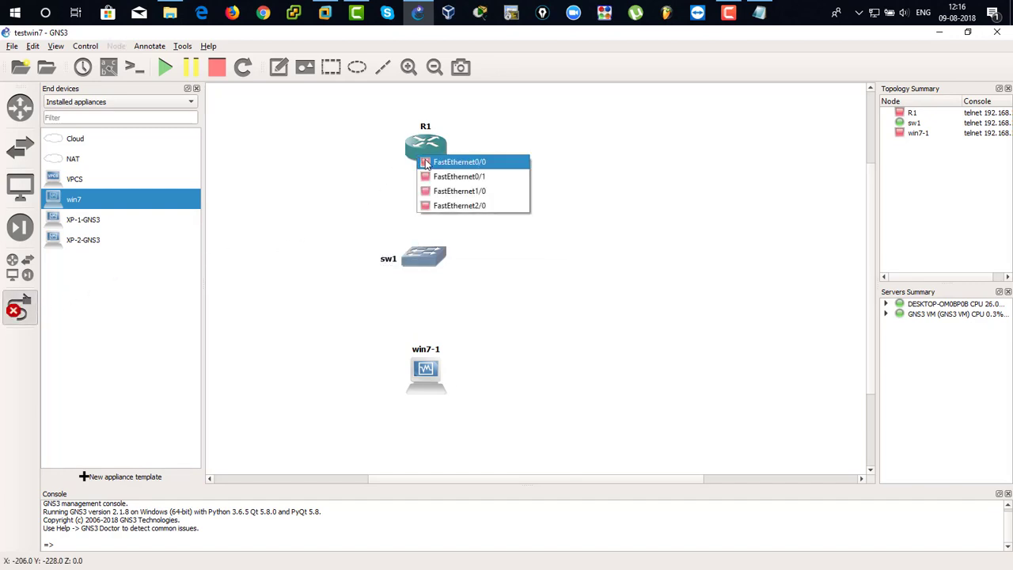
{"action": "left_click", "coordinate": [459, 162]}
{"action": "left_click", "coordinate": [423, 254]}
{"action": "left_click", "coordinate": [433, 261]}
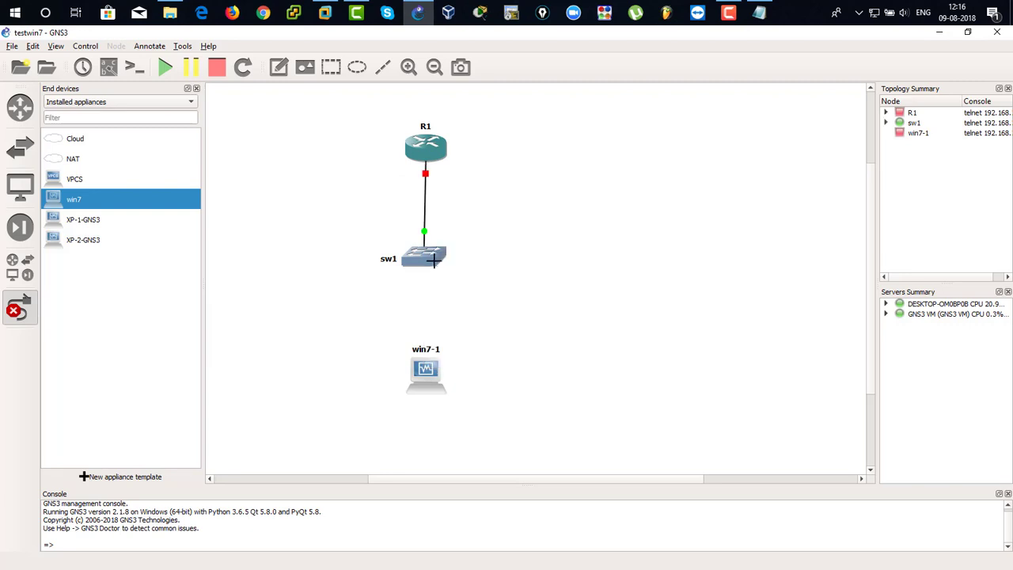
- Link the switch's Ethernet1 to Ethernet0 of the win7-1 machine
{"action": "left_click", "coordinate": [433, 262]}
{"action": "left_click", "coordinate": [459, 278]}
{"action": "left_click", "coordinate": [426, 371]}
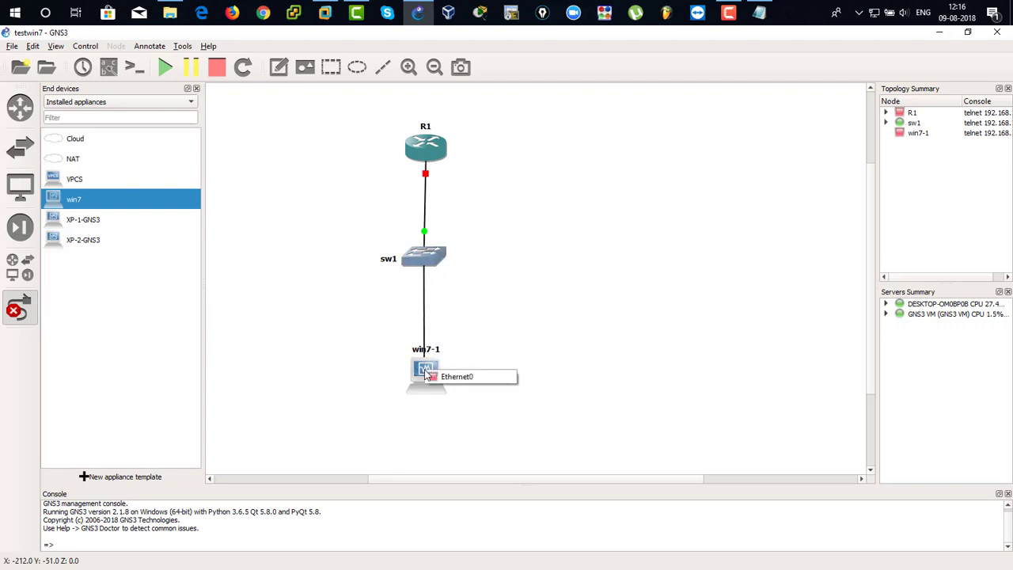
{"action": "left_click", "coordinate": [441, 377]}
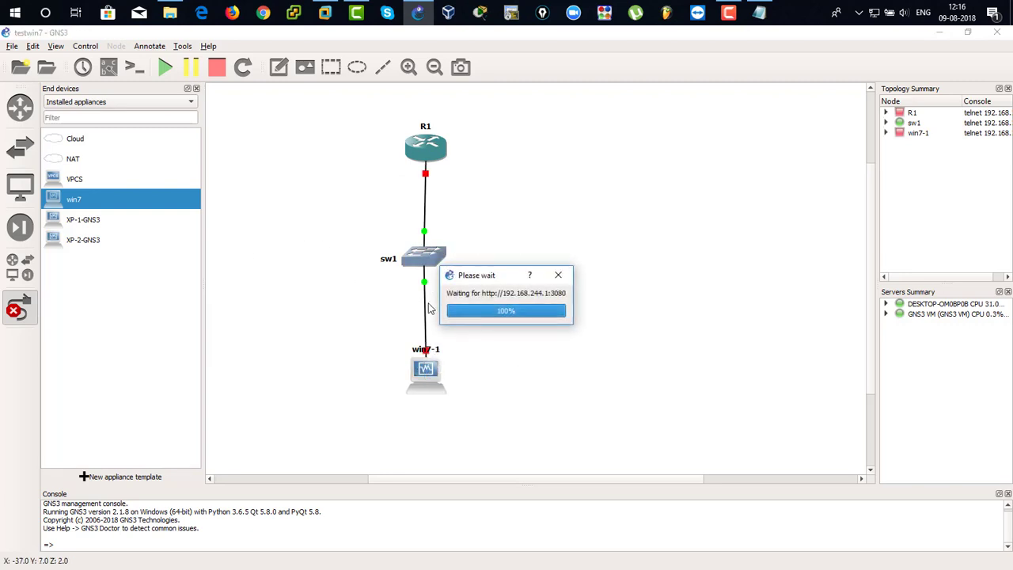
- Close the End devices list, leave link mode and move the whole topology to the far left of the canvas
{"action": "left_click", "coordinate": [197, 89]}
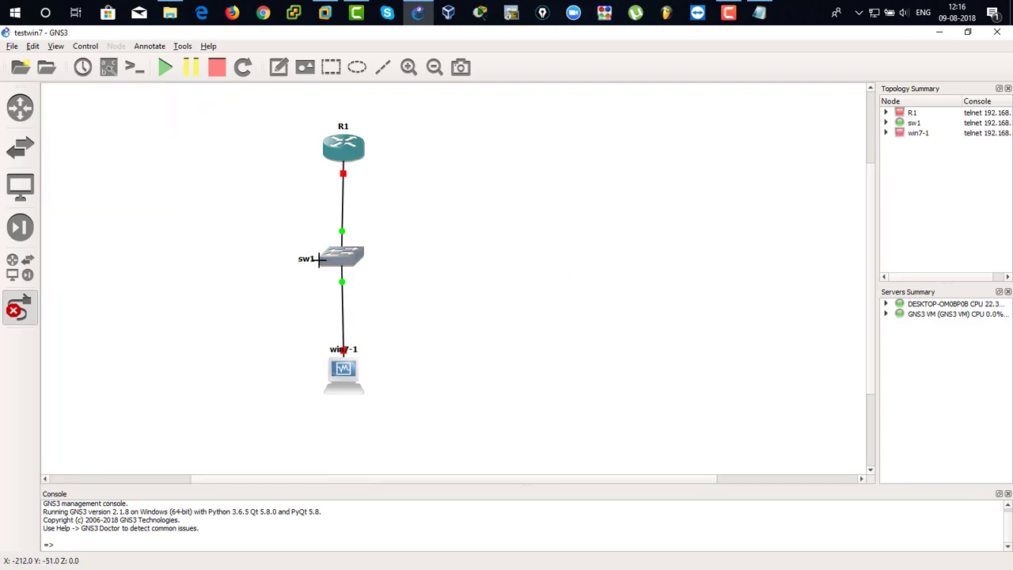
{"action": "left_click", "coordinate": [24, 310]}
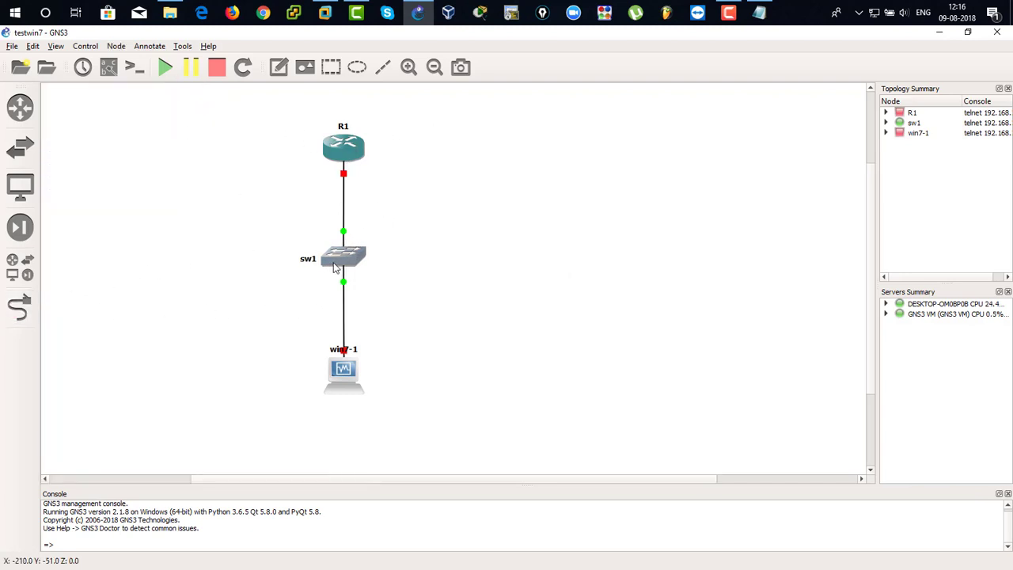
{"action": "left_click_drag", "start_coordinate": [466, 102], "coordinate": [298, 417]}
{"action": "left_click_drag", "start_coordinate": [339, 384], "coordinate": [95, 363]}
{"action": "left_click", "coordinate": [204, 254]}
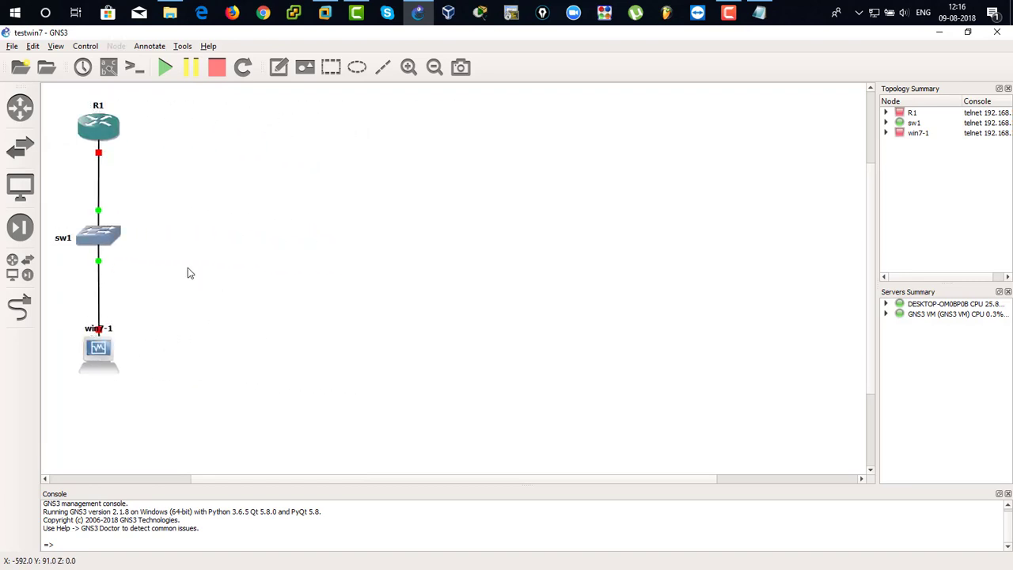
- Show the interface labels and reposition them clear of the links, placing the win7-1 name below its icon
{"action": "left_click", "coordinate": [109, 69]}
{"action": "left_click", "coordinate": [89, 155]}
{"action": "left_click_drag", "start_coordinate": [87, 156], "coordinate": [82, 153]}
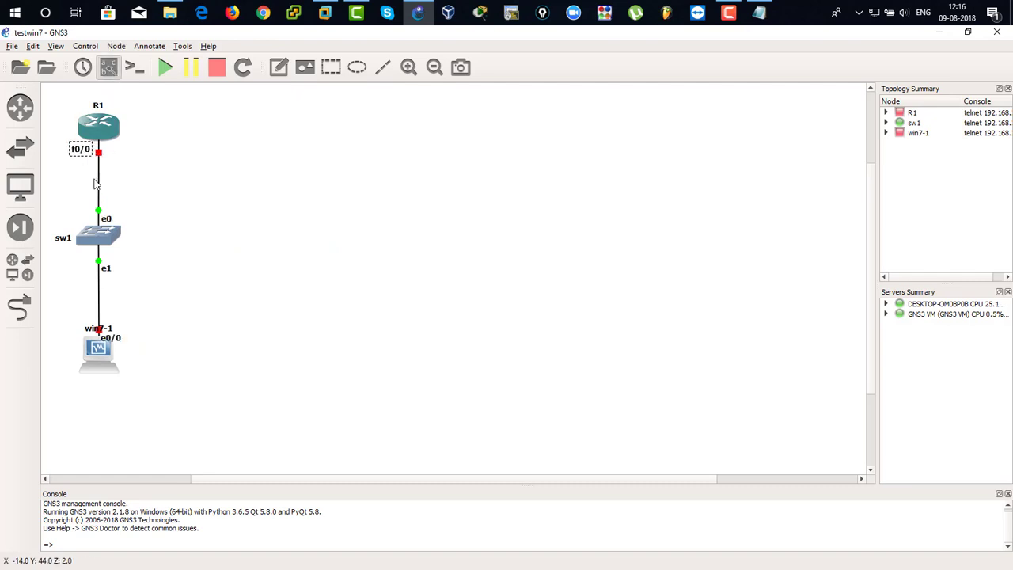
{"action": "left_click_drag", "start_coordinate": [109, 221], "coordinate": [88, 221]}
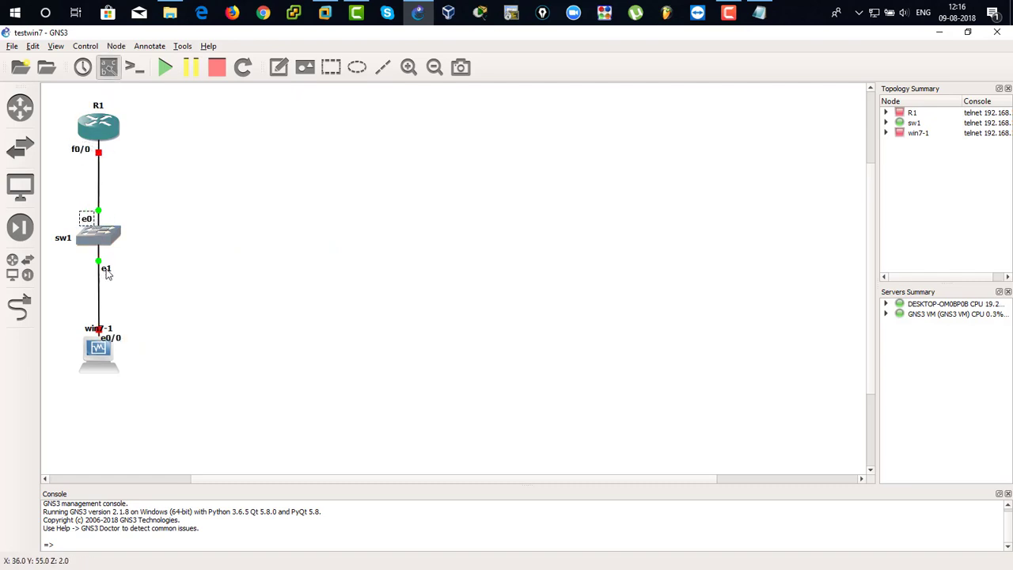
{"action": "left_click_drag", "start_coordinate": [103, 268], "coordinate": [89, 255]}
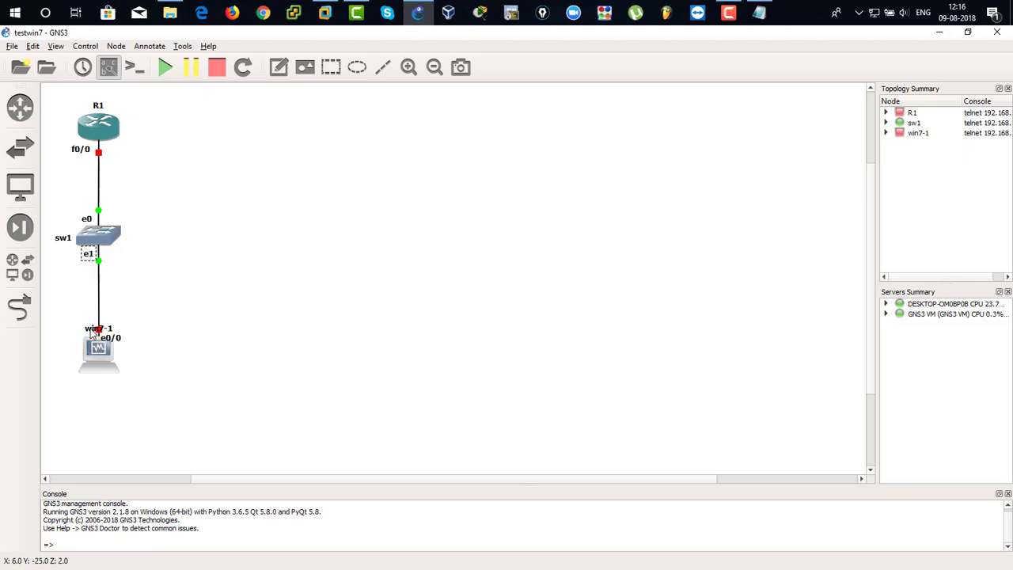
{"action": "left_click_drag", "start_coordinate": [92, 327], "coordinate": [92, 385]}
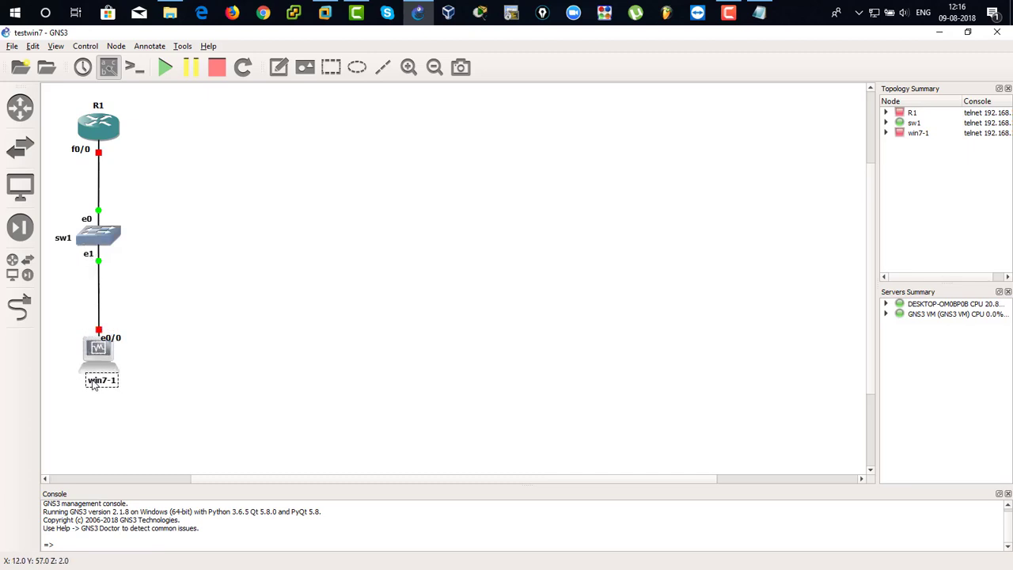
{"action": "left_click_drag", "start_coordinate": [113, 341], "coordinate": [116, 333]}
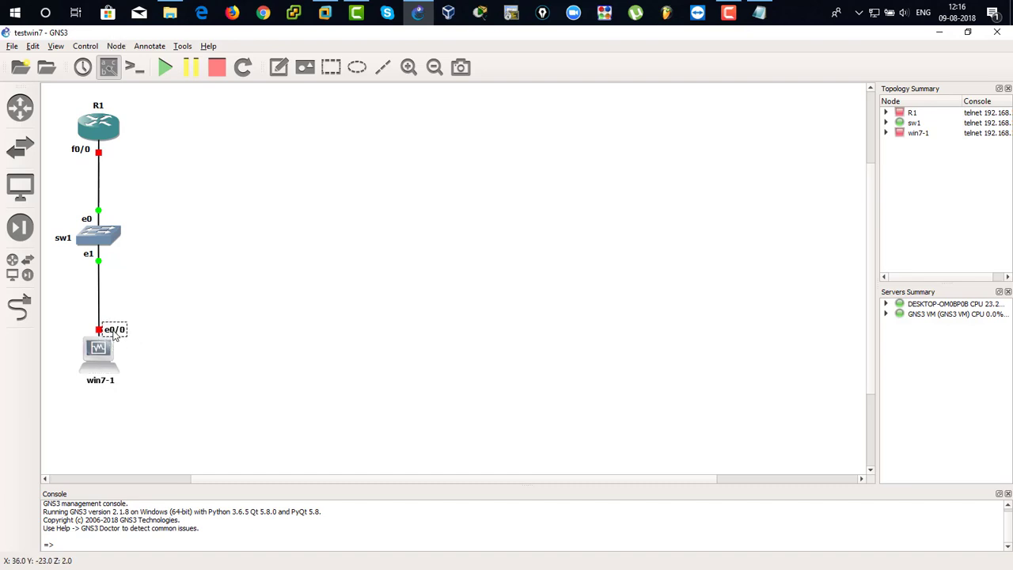
{"action": "left_click", "coordinate": [198, 272]}
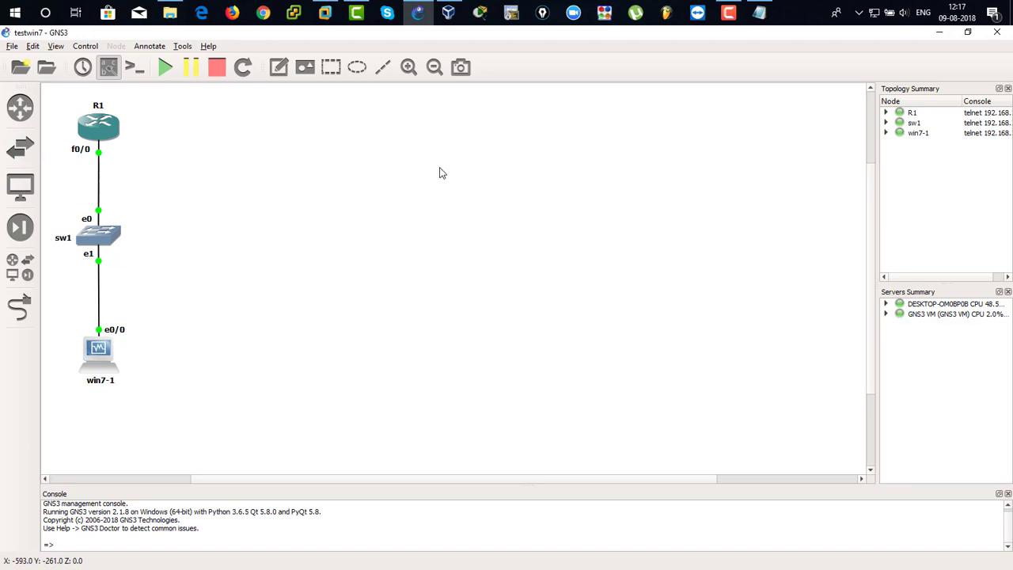
- Switch to the running win7 VirtualBox machine, shift its window slightly and dismiss the keyboard capture and mouse integration messages
{"action": "left_click", "coordinate": [448, 13]}
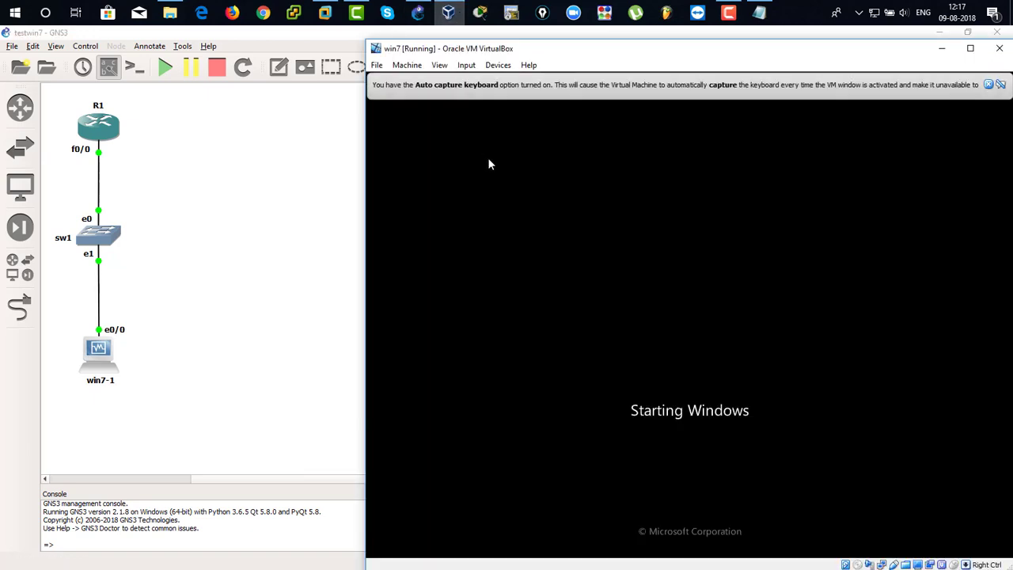
{"action": "mouse_move", "coordinate": [622, 53]}
{"action": "left_mouse_down"}
{"action": "mouse_move", "coordinate": [586, 49]}
{"action": "mouse_move", "coordinate": [604, 48]}
{"action": "left_mouse_up"}
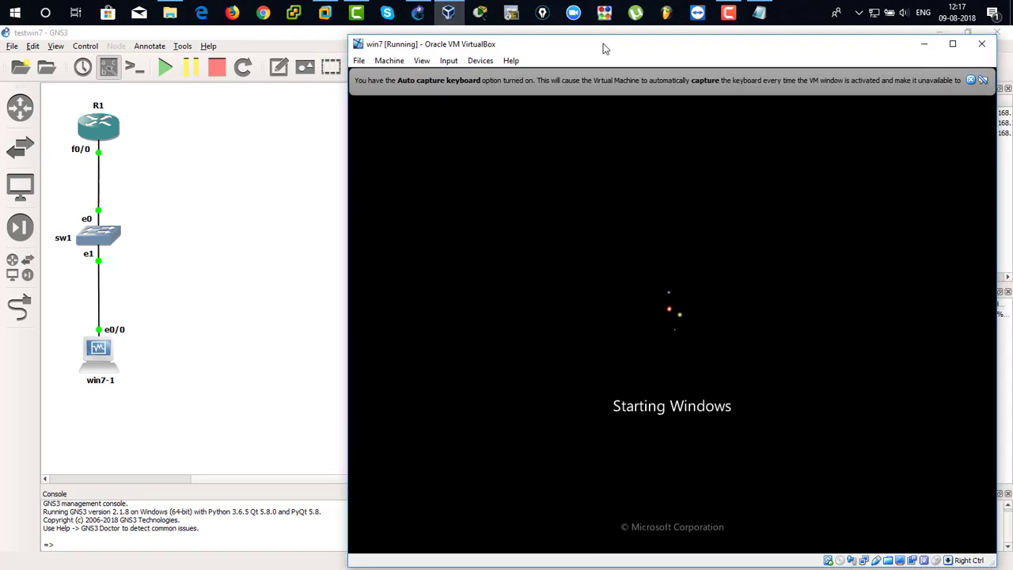
{"action": "left_click", "coordinate": [982, 80]}
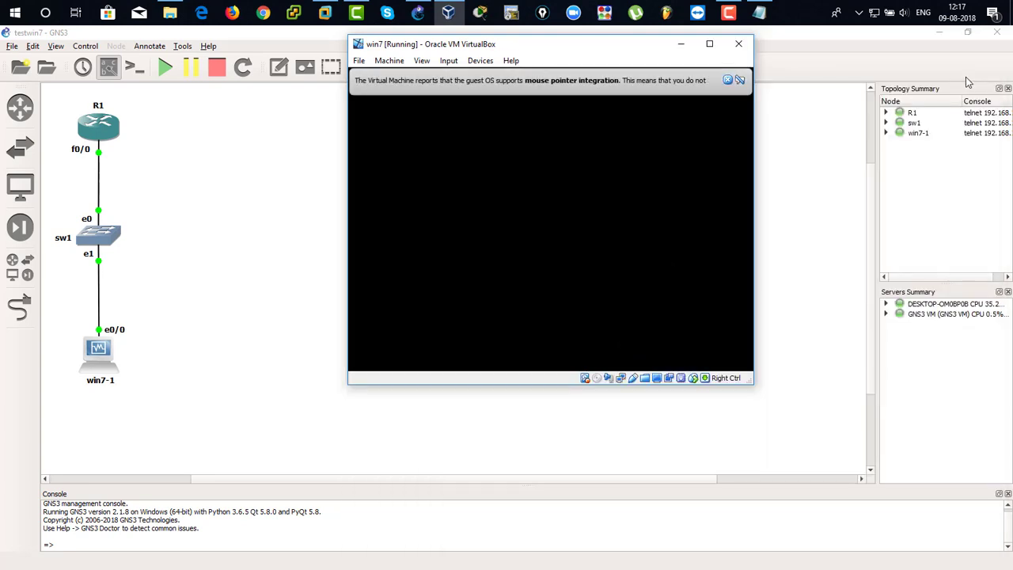
{"action": "left_click", "coordinate": [729, 80]}
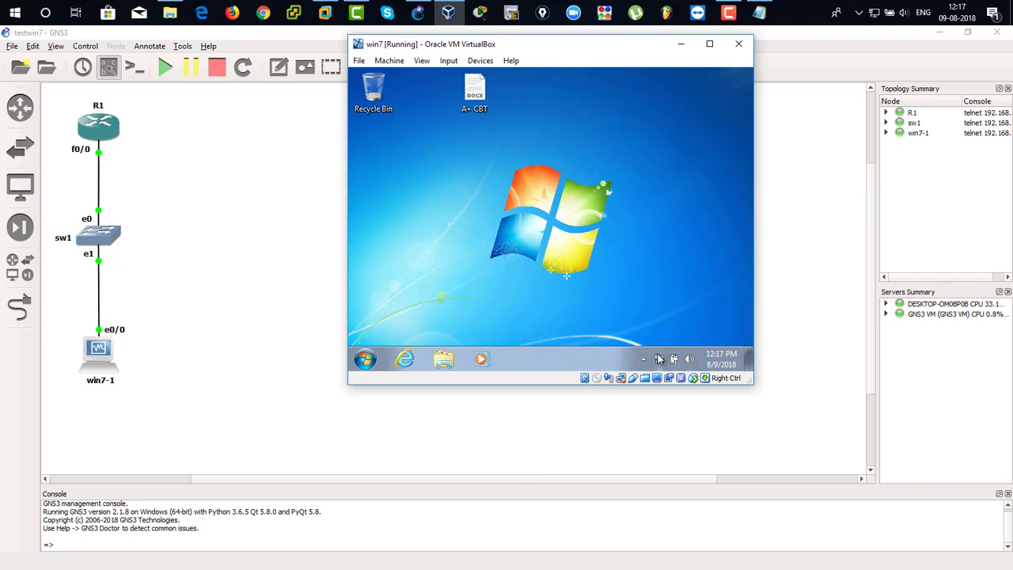
- Open the Internet Protocol Version 4 properties of the Local Area Connection in Windows 7
{"action": "left_click", "coordinate": [659, 361]}
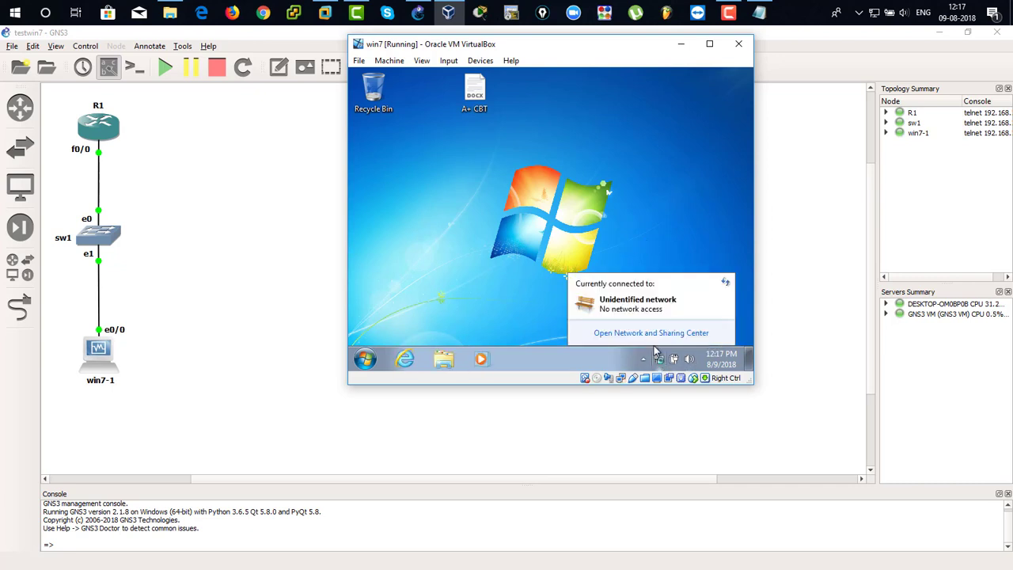
{"action": "left_click", "coordinate": [654, 334]}
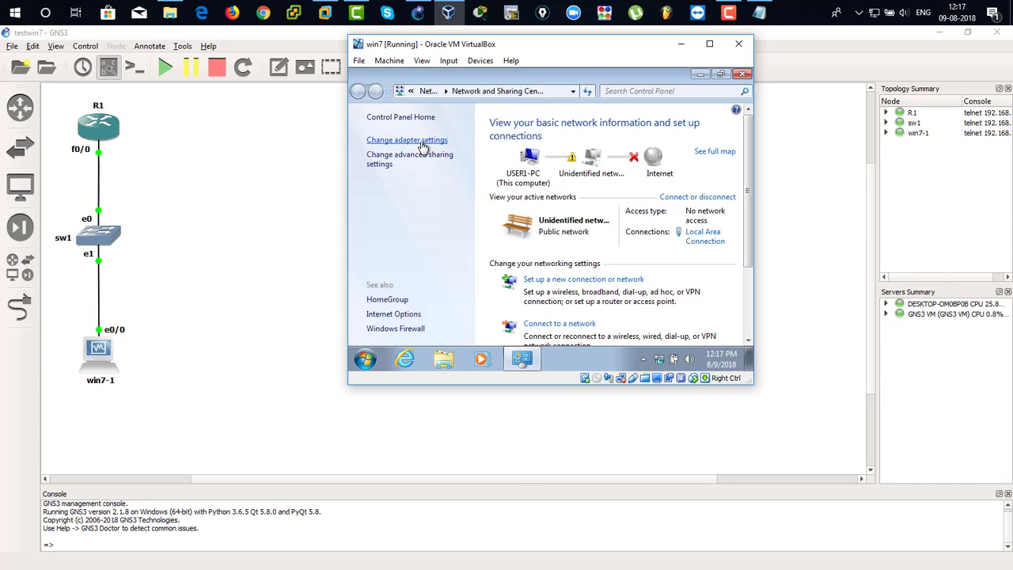
{"action": "left_click", "coordinate": [419, 143]}
{"action": "right_click", "coordinate": [409, 156]}
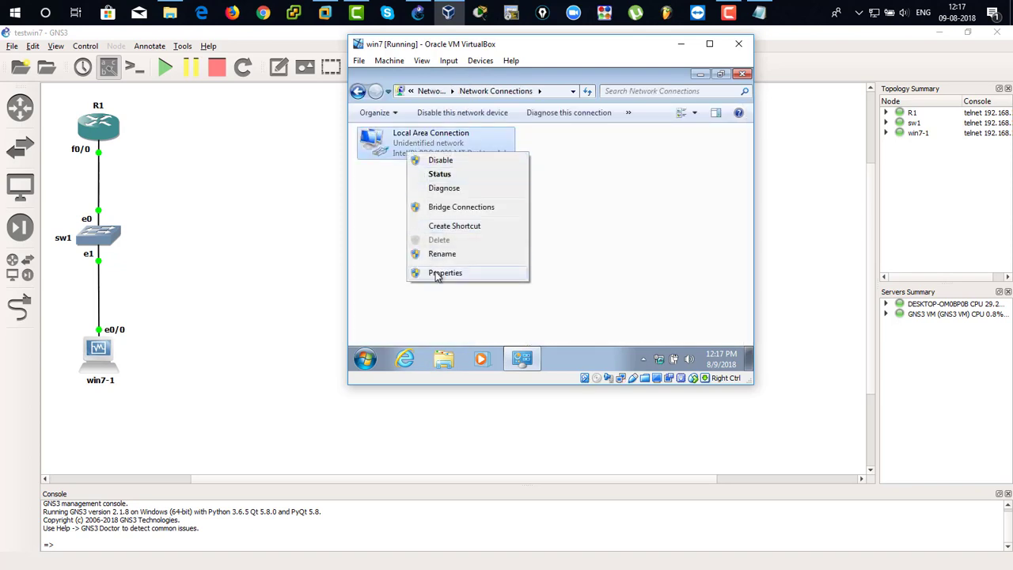
{"action": "left_click", "coordinate": [437, 273]}
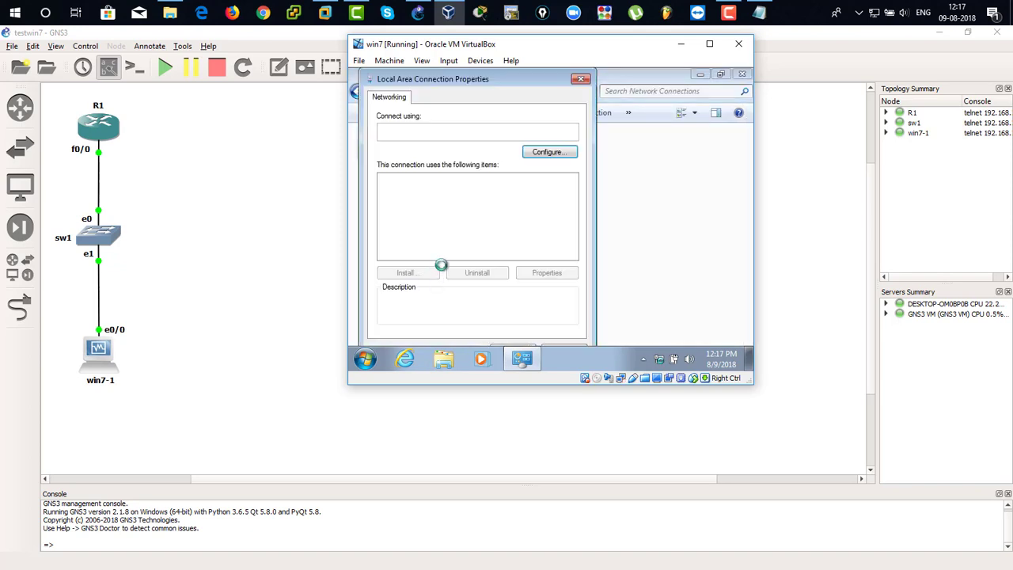
{"action": "double_click", "coordinate": [475, 229]}
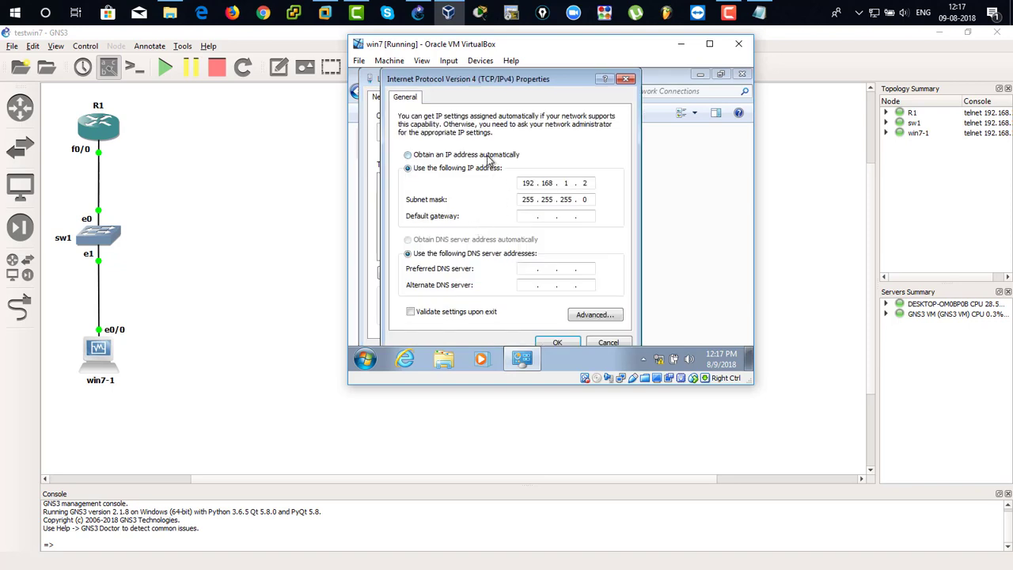
- Assign the static IP address 10.1.1.2 with subnet mask 255.255.255.0, save it and close the network windows
{"action": "left_click", "coordinate": [489, 154]}
{"action": "left_click", "coordinate": [469, 239]}
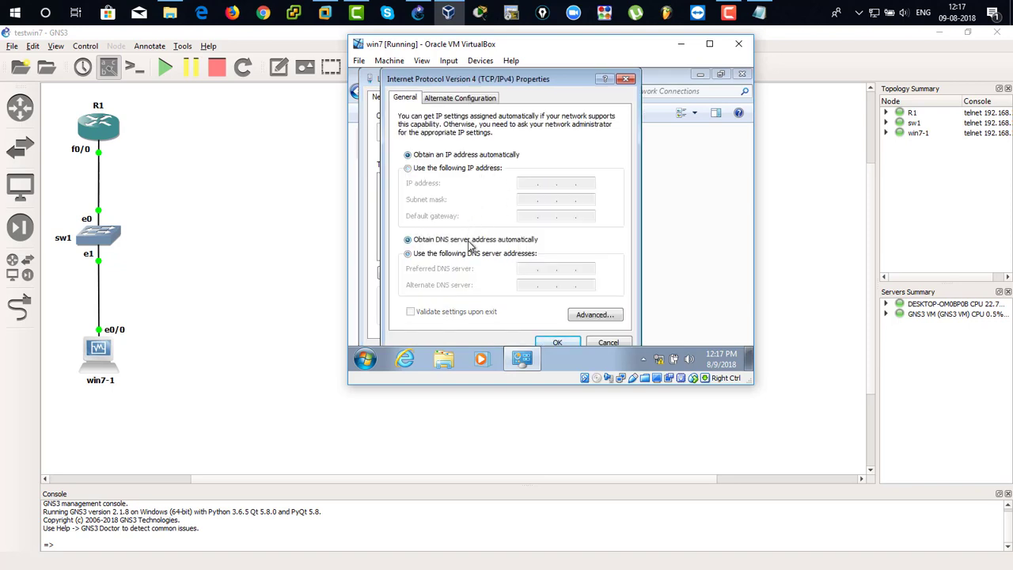
{"action": "left_click", "coordinate": [477, 170]}
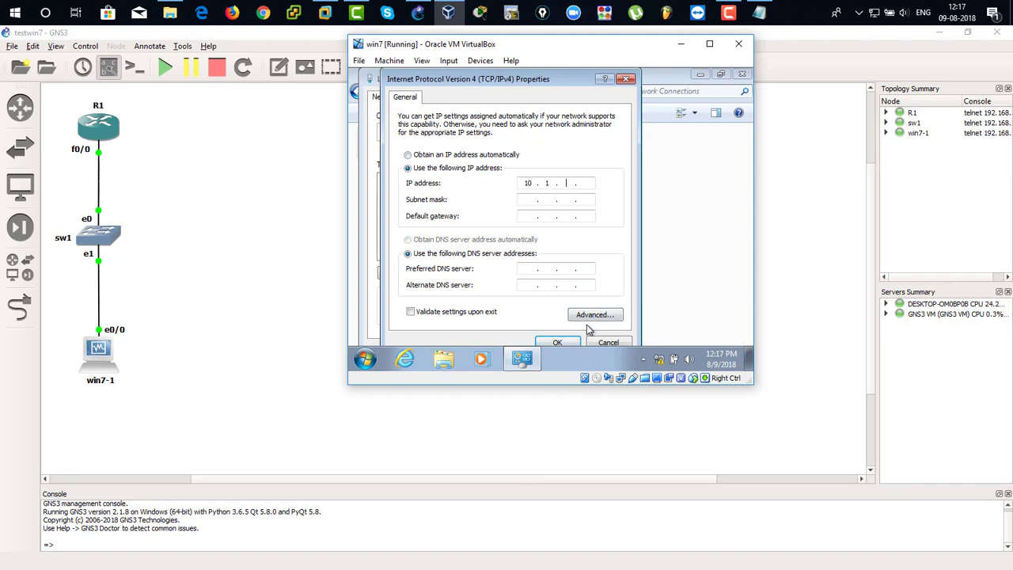
{"action": "type", "text": "10.1.1.2"}
{"action": "key", "text": "Tab"}
{"action": "left_click", "coordinate": [556, 342]}
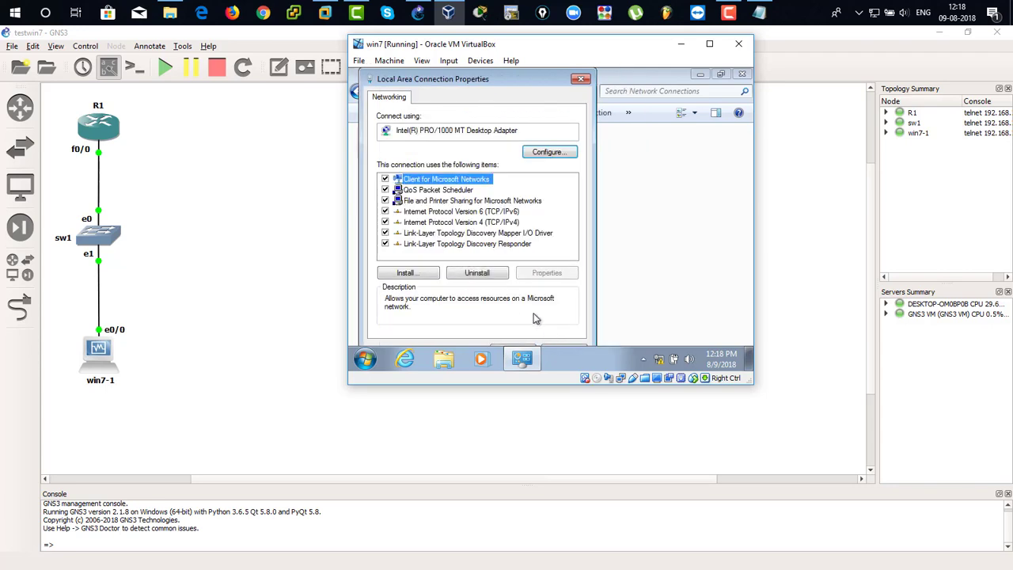
{"action": "left_click", "coordinate": [519, 348]}
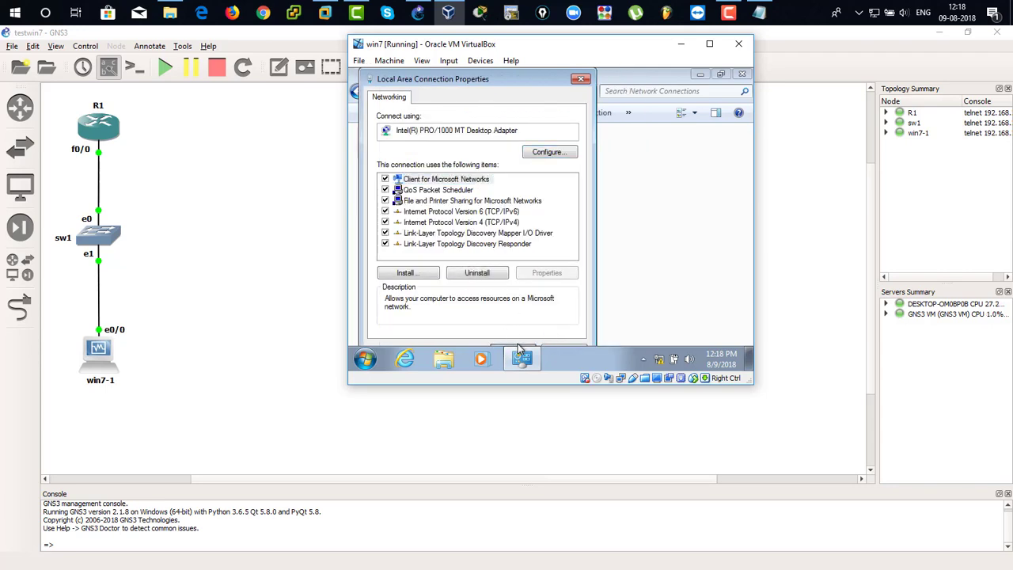
{"action": "left_click", "coordinate": [743, 75]}
- Open a command prompt in Windows 7 and move its window slightly
{"action": "left_click", "coordinate": [365, 360]}
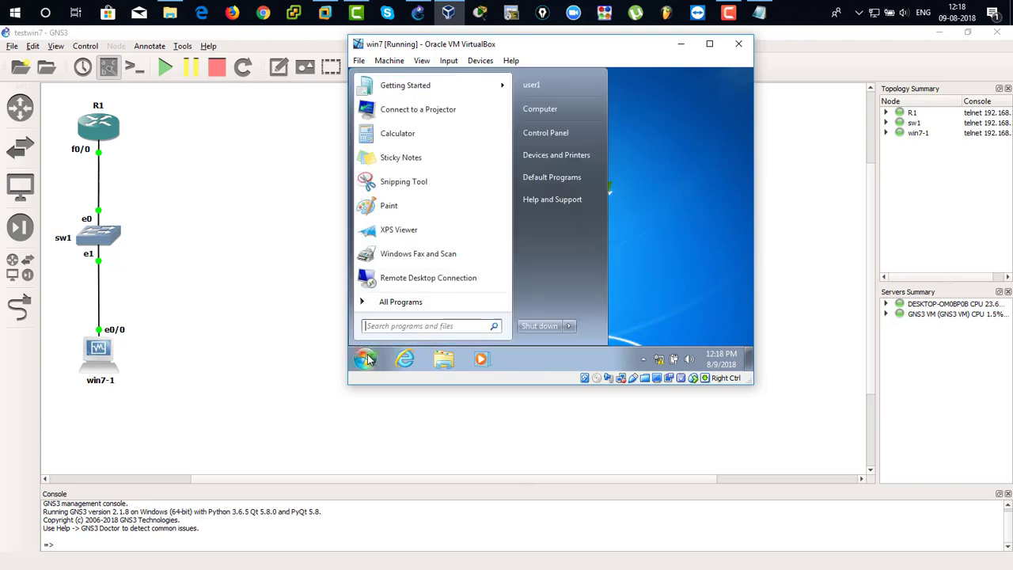
{"action": "type", "text": "cmd"}
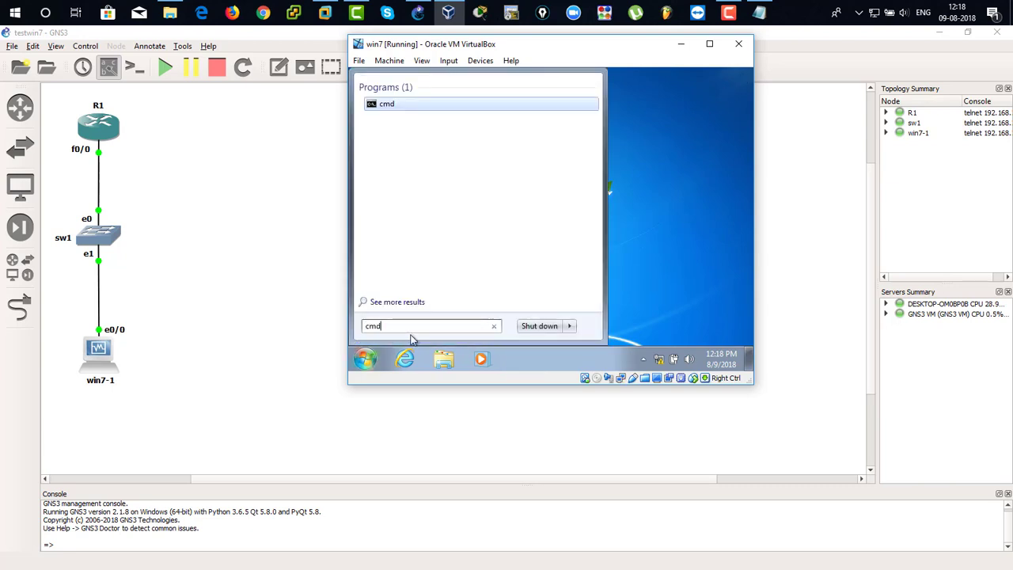
{"action": "left_click", "coordinate": [375, 104]}
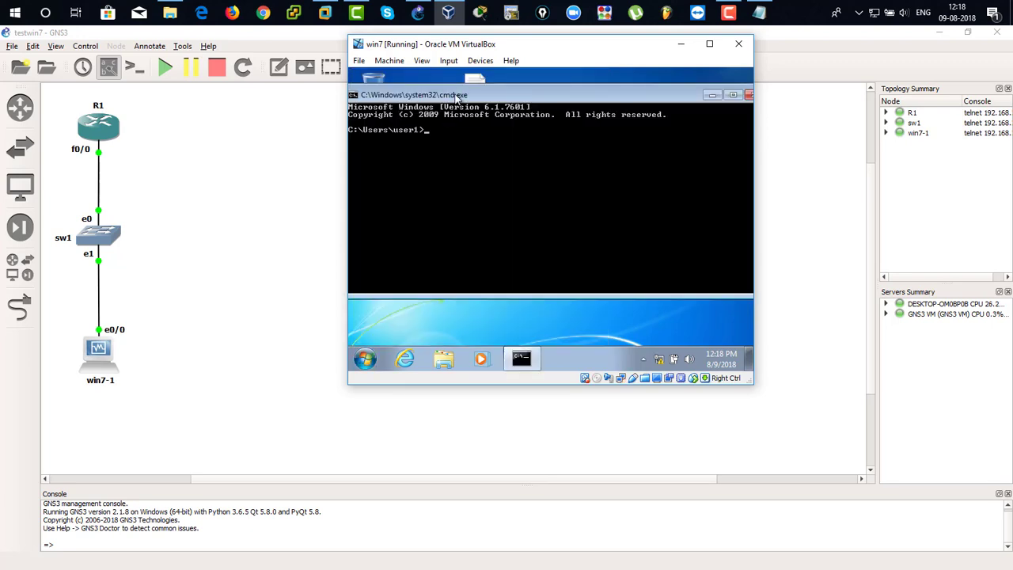
{"action": "left_click_drag", "start_coordinate": [457, 95], "coordinate": [466, 97]}
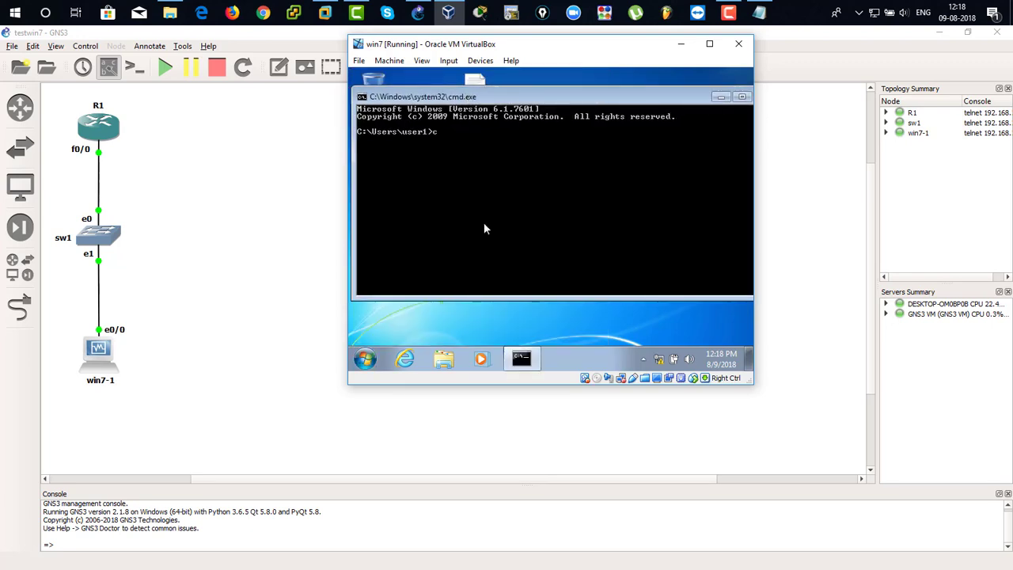
- Change to the root directory with cd\ and run ipconfig to check the adapter's address
{"action": "type", "text": "cd\\"}
{"action": "key", "text": "Return"}
{"action": "type", "text": "ipconfig"}
{"action": "key", "text": "Return"}
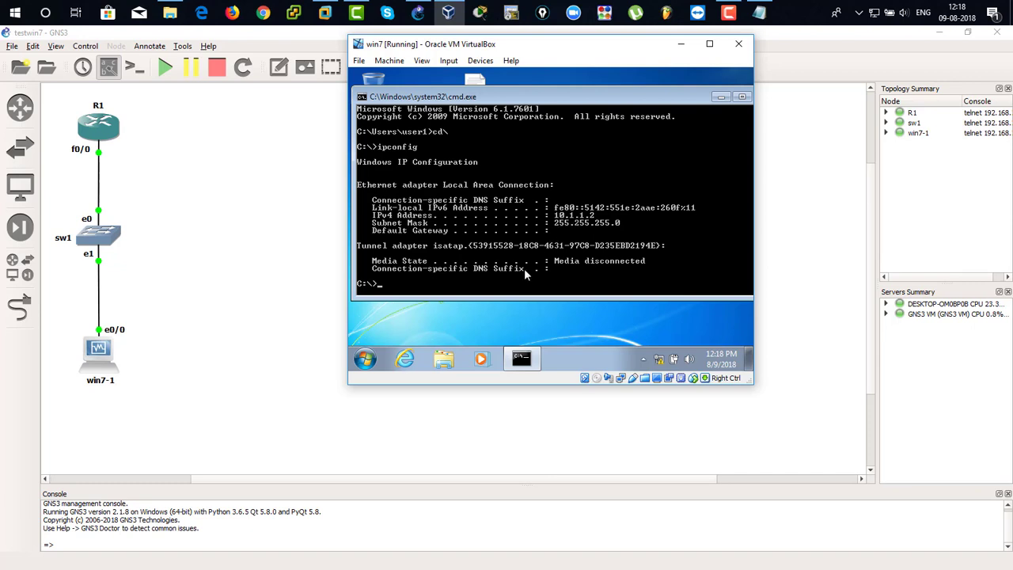
- Start a continuous ping to 10.1.1.1 with -t and move the virtual machine window clear of the topology
{"action": "type", "text": "ping 10.1.1.1 -t"}
{"action": "key", "text": "Return"}
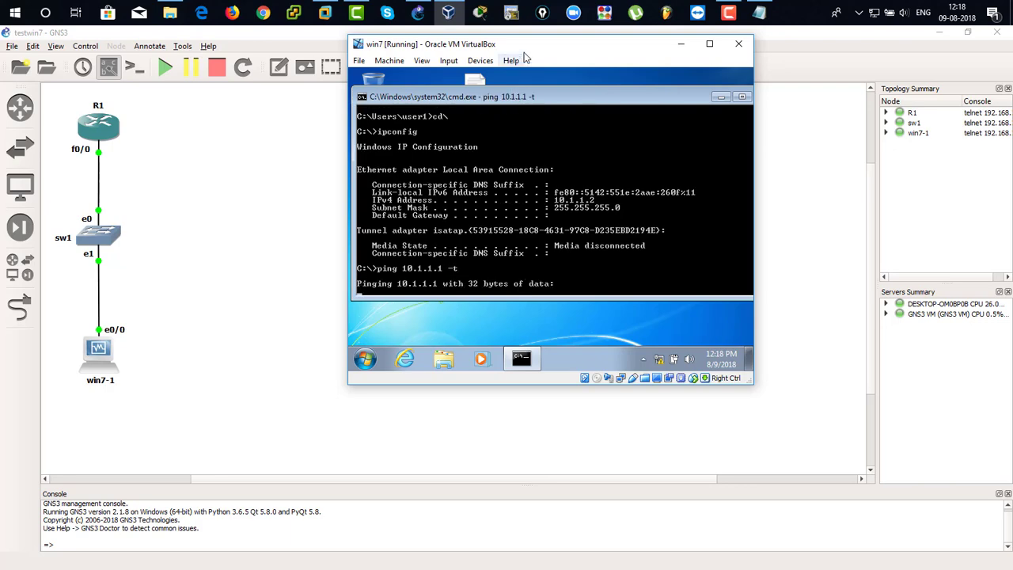
{"action": "left_click_drag", "start_coordinate": [540, 52], "coordinate": [783, 232]}
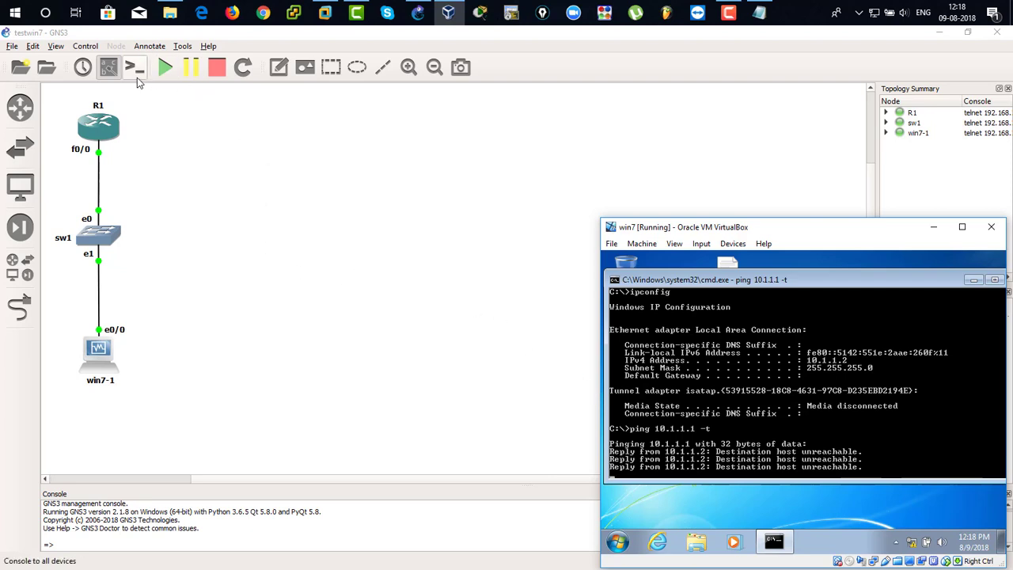
- Open R1's console, bring the Windows 7 virtual machine window up beside it, and get the R1 command prompt
{"action": "right_click", "coordinate": [110, 129]}
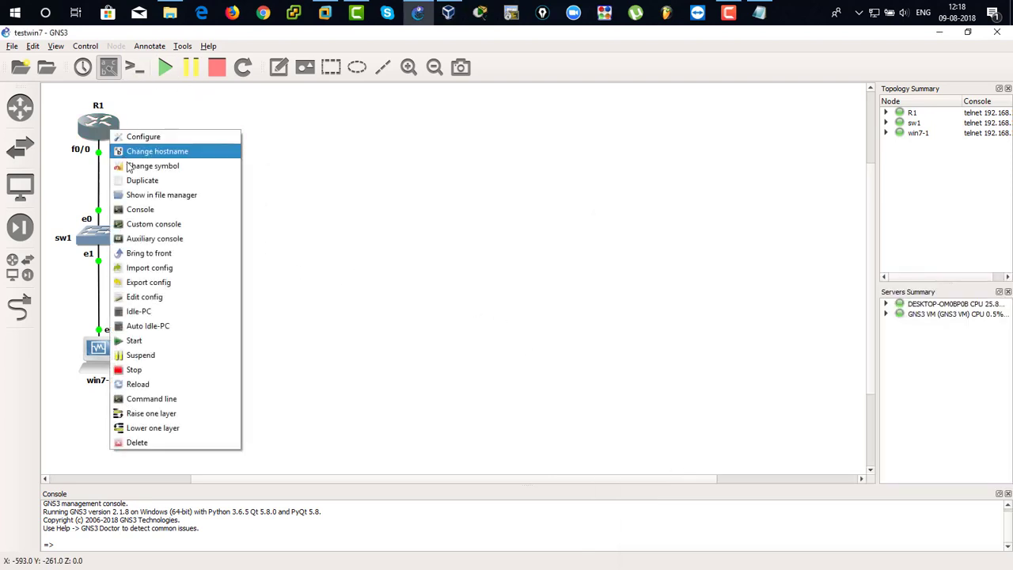
{"action": "left_click", "coordinate": [146, 214]}
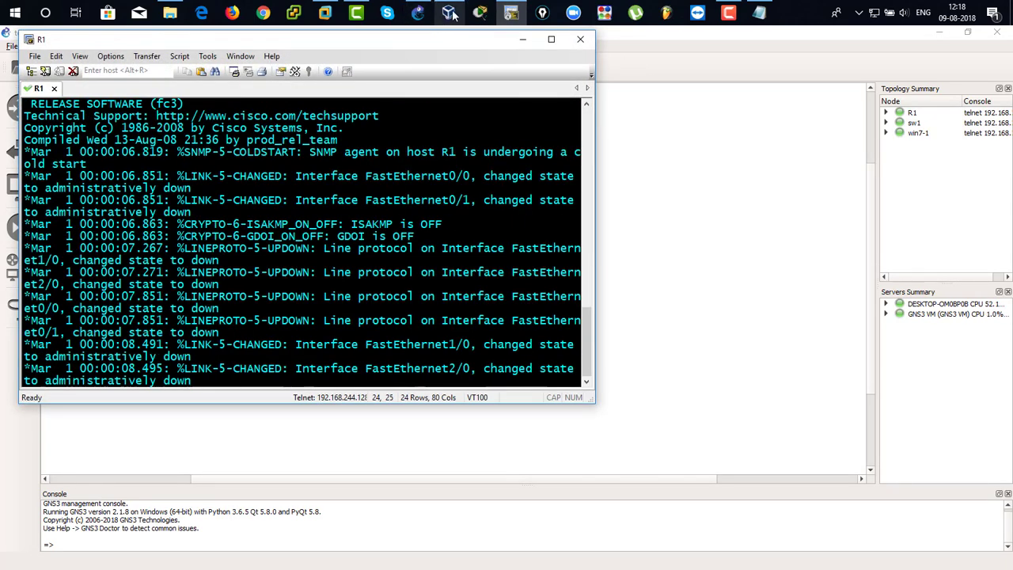
{"action": "left_click", "coordinate": [449, 13]}
{"action": "left_click_drag", "start_coordinate": [673, 232], "coordinate": [673, 104]}
{"action": "left_click", "coordinate": [362, 263]}
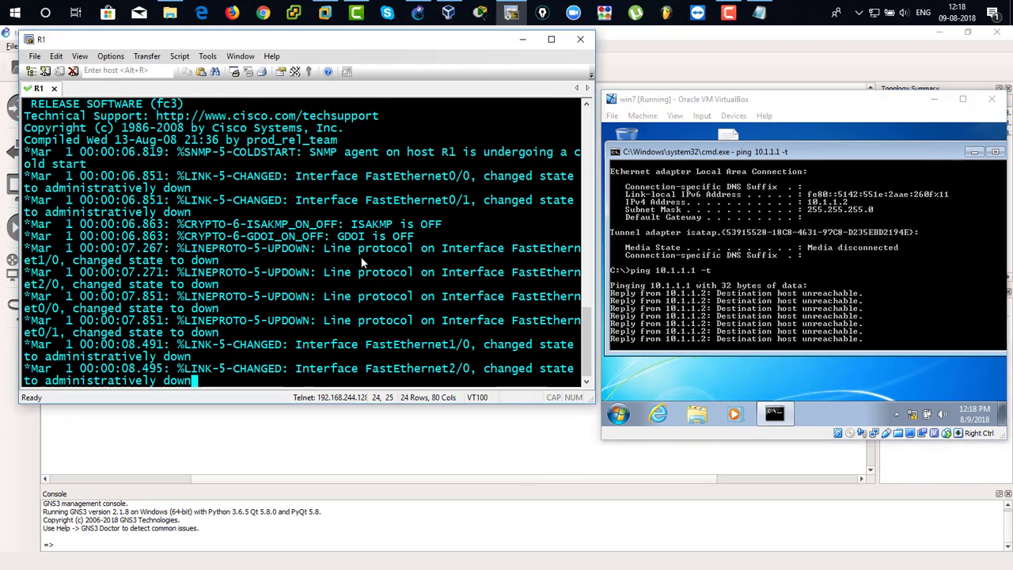
{"action": "key", "text": "Return"}
{"action": "key", "text": "Return"}
{"action": "key", "text": "Return"}
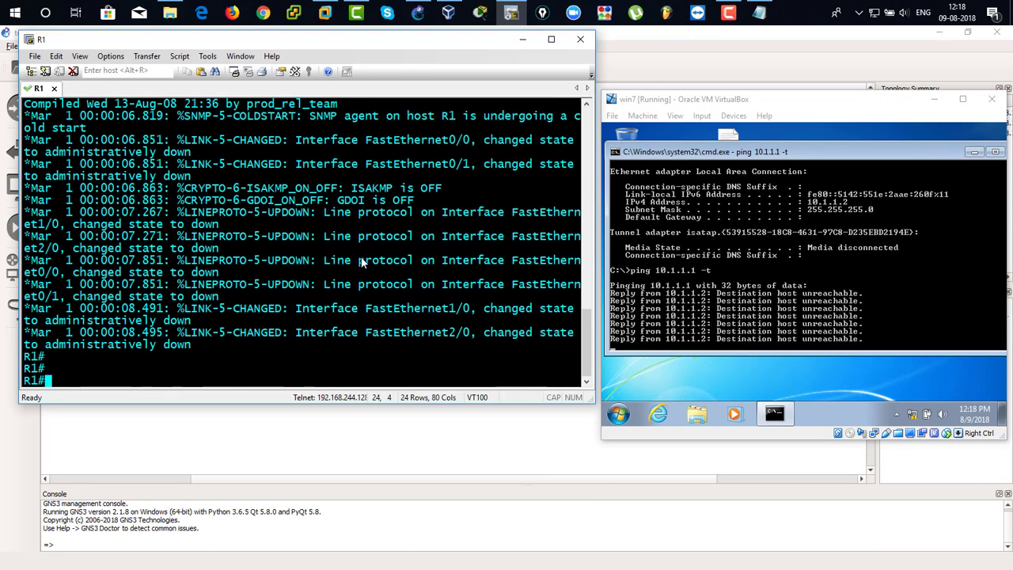
- Run show ip interface brief on R1 to check the FastEthernet0/0 address, and move the console window slightly
{"action": "type", "text": "show ip int"}
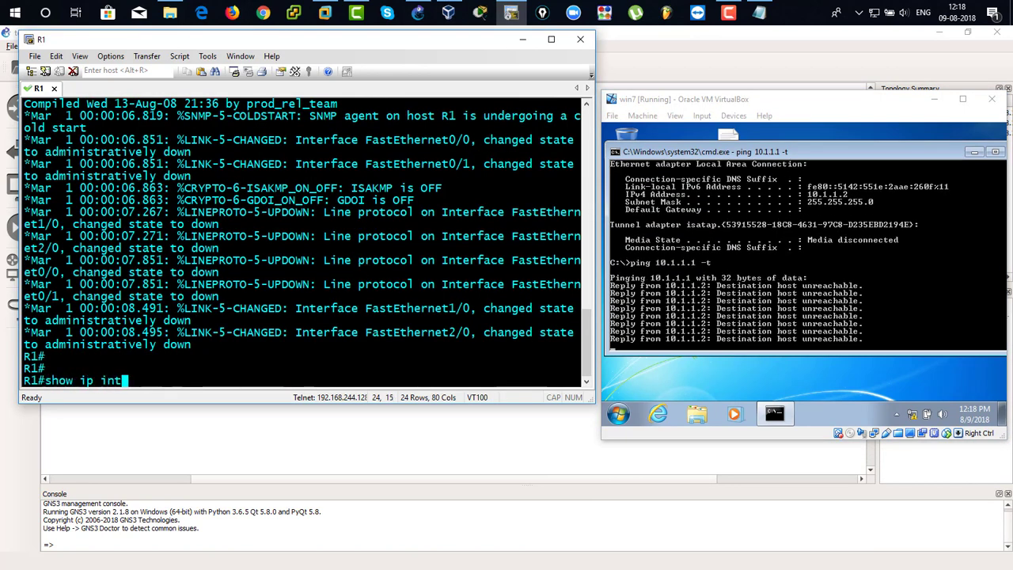
{"action": "type", "text": "erface brief"}
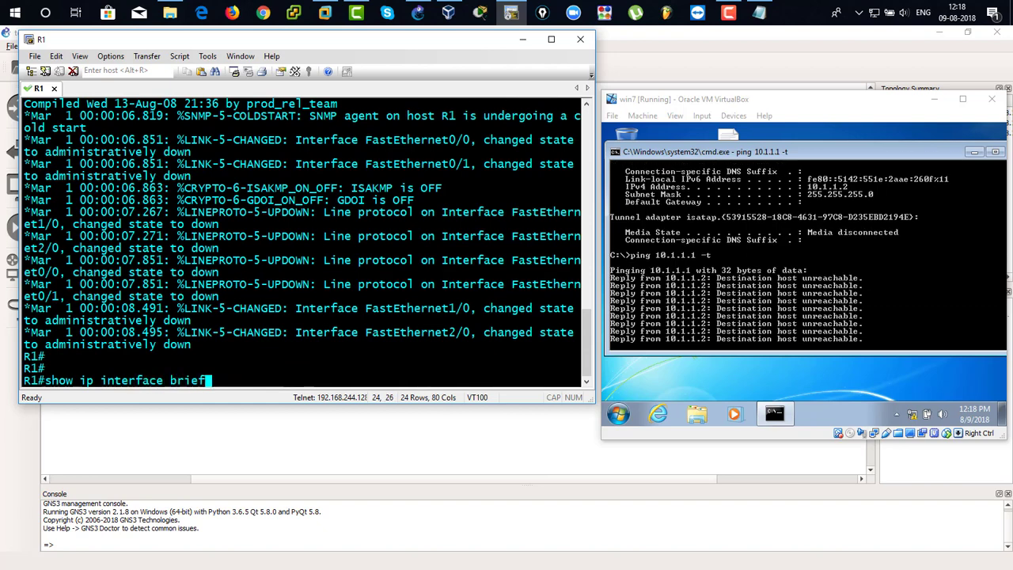
{"action": "key", "text": "Return"}
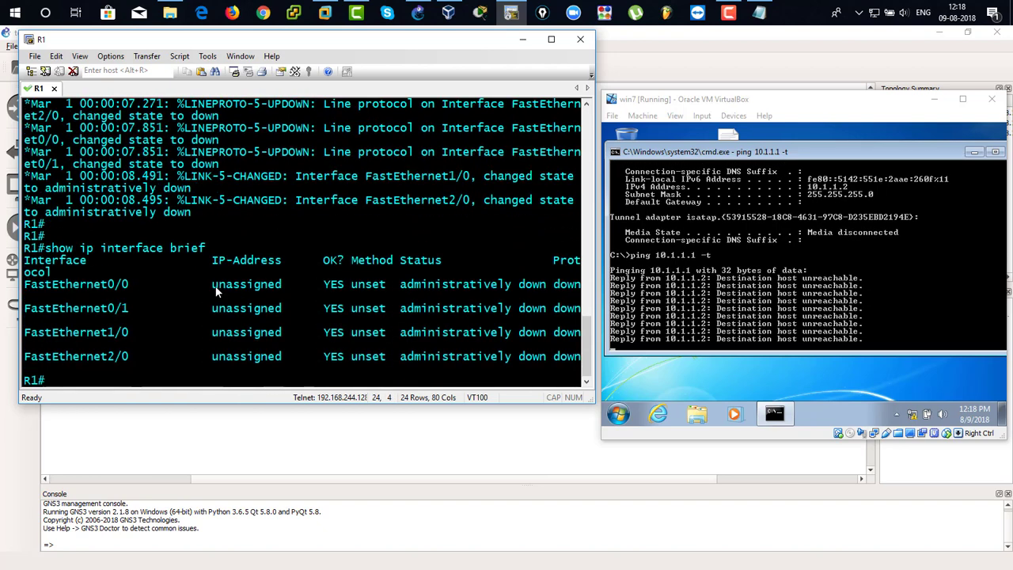
{"action": "left_click_drag", "start_coordinate": [214, 292], "coordinate": [296, 291]}
{"action": "left_click_drag", "start_coordinate": [81, 42], "coordinate": [67, 82]}
{"action": "left_click", "coordinate": [224, 329]}
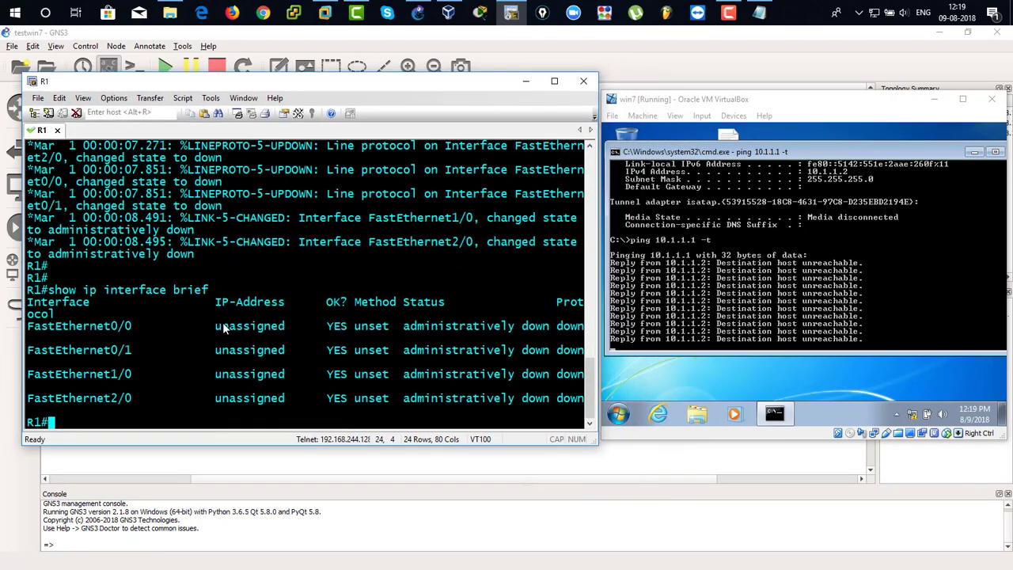
- Enter global configuration mode on R1 with configure terminal and select interface fa0/0
{"action": "type", "text": "configure te"}
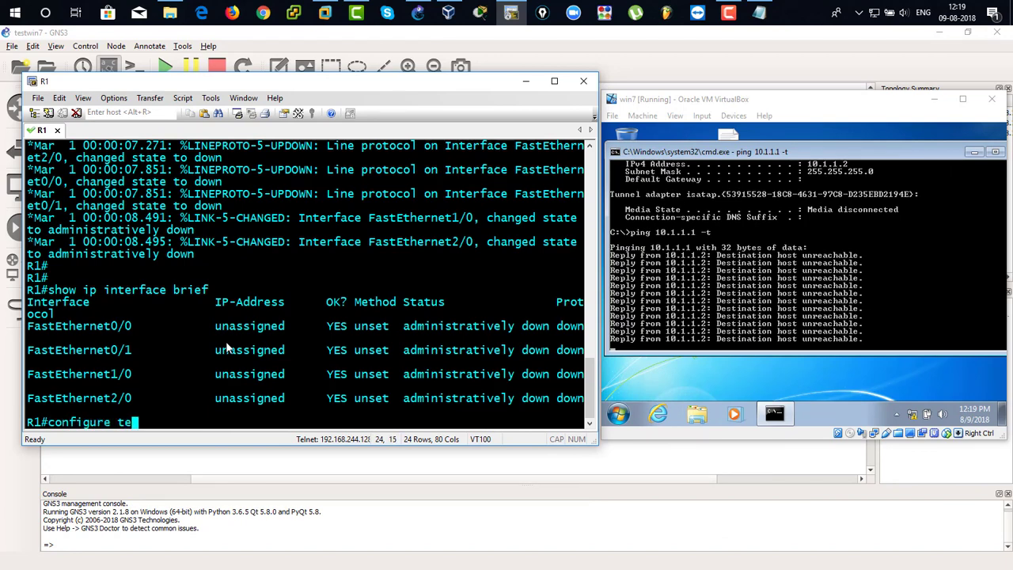
{"action": "type", "text": "rminal"}
{"action": "key", "text": "Return"}
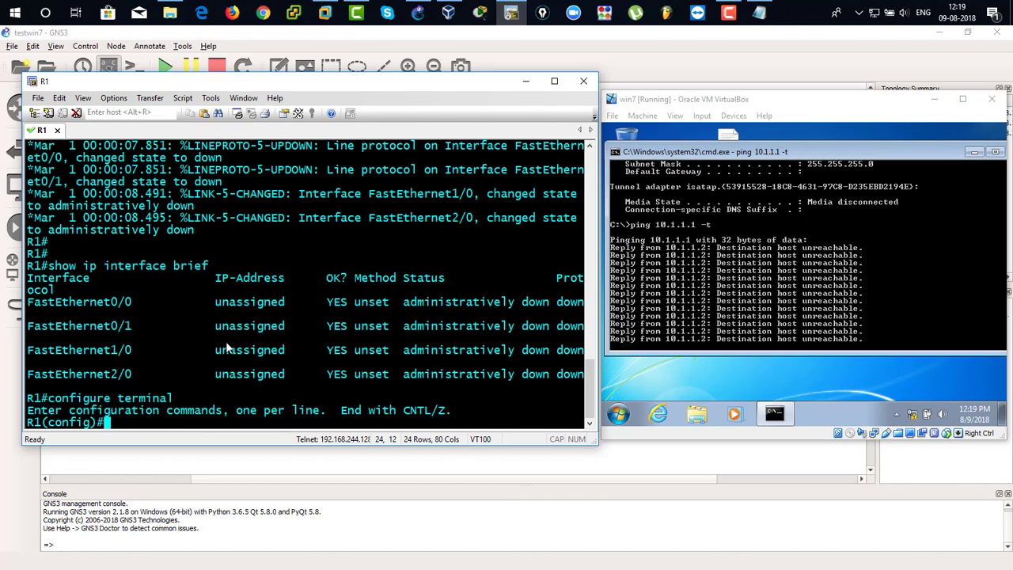
{"action": "type", "text": "interface fa0/"}
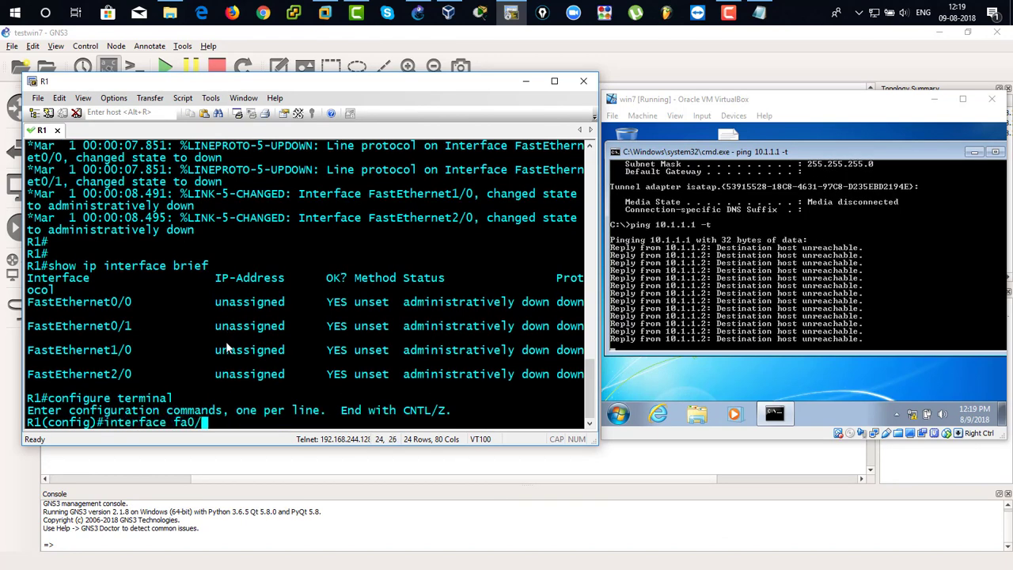
{"action": "type", "text": "0"}
{"action": "key", "text": "Return"}
- Assign IP address 10.1.1.1 with subnet mask 255.255.255.0 to R1's fa0/0 interface
{"action": "type", "text": "ip "}
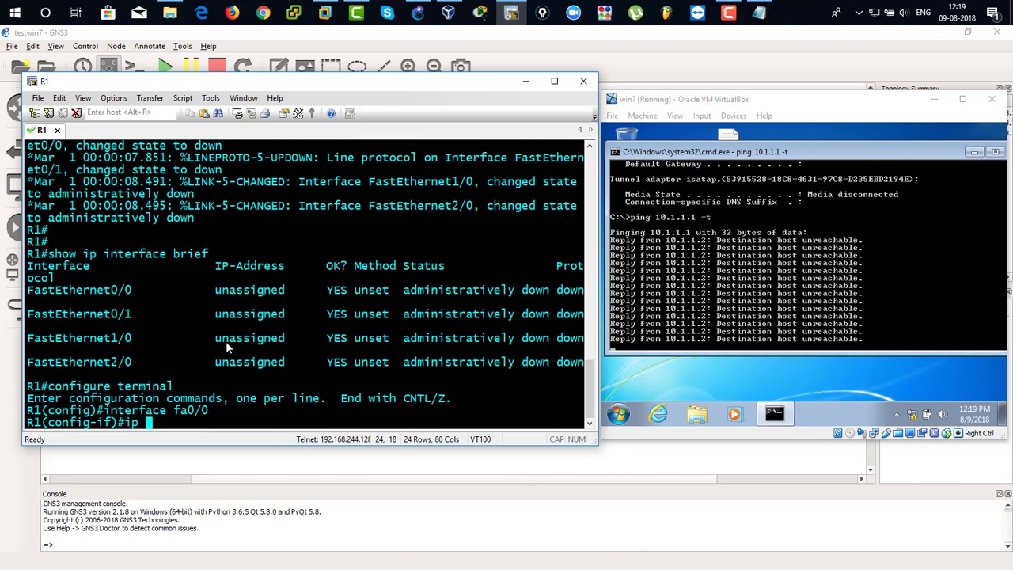
{"action": "type", "text": "address 19"}
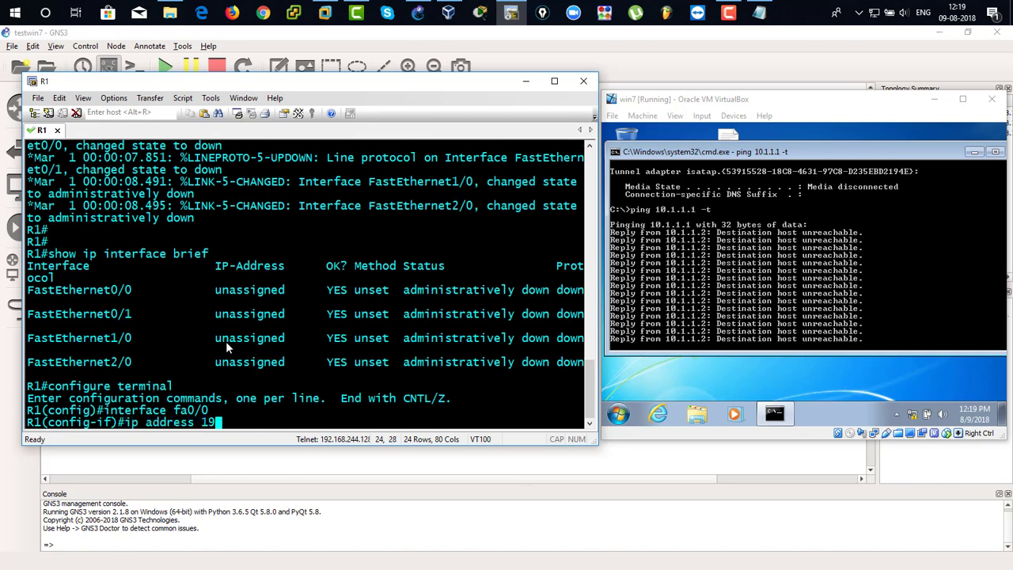
{"action": "key", "text": "BackSpace"}
{"action": "key", "text": "BackSpace"}
{"action": "type", "text": "10.1.1.1 "}
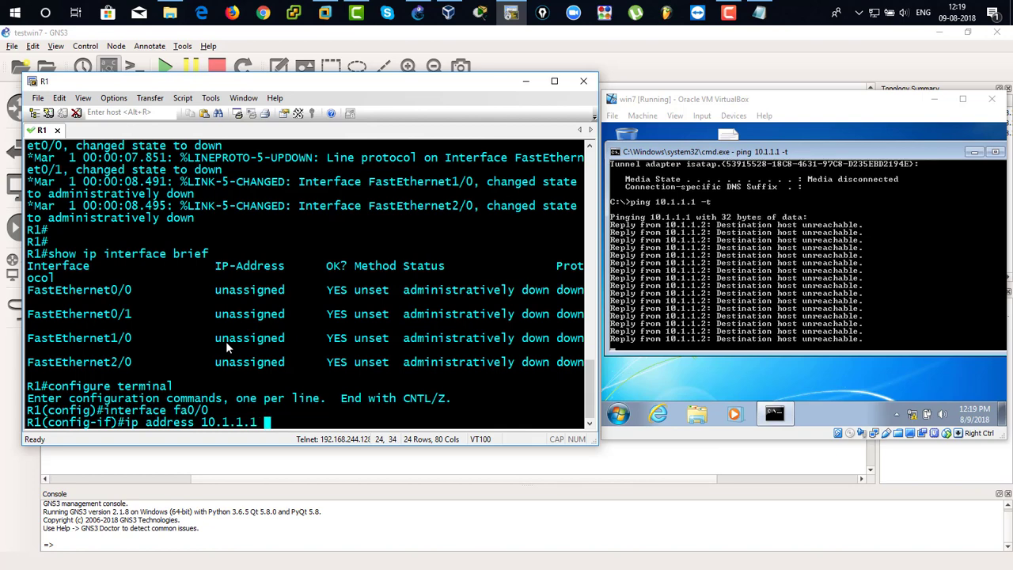
{"action": "type", "text": "255.255.255."}
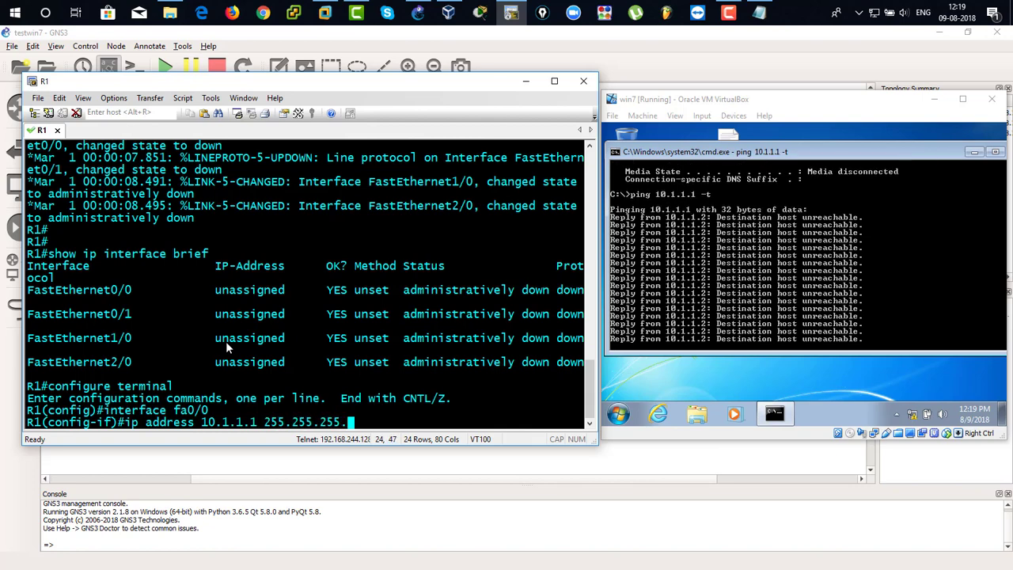
{"action": "type", "text": "0"}
{"action": "key", "text": "Return"}
- Enable R1's fa0/0 interface with no shutdown
{"action": "type", "text": "no sh"}
{"action": "key", "text": "Tab"}
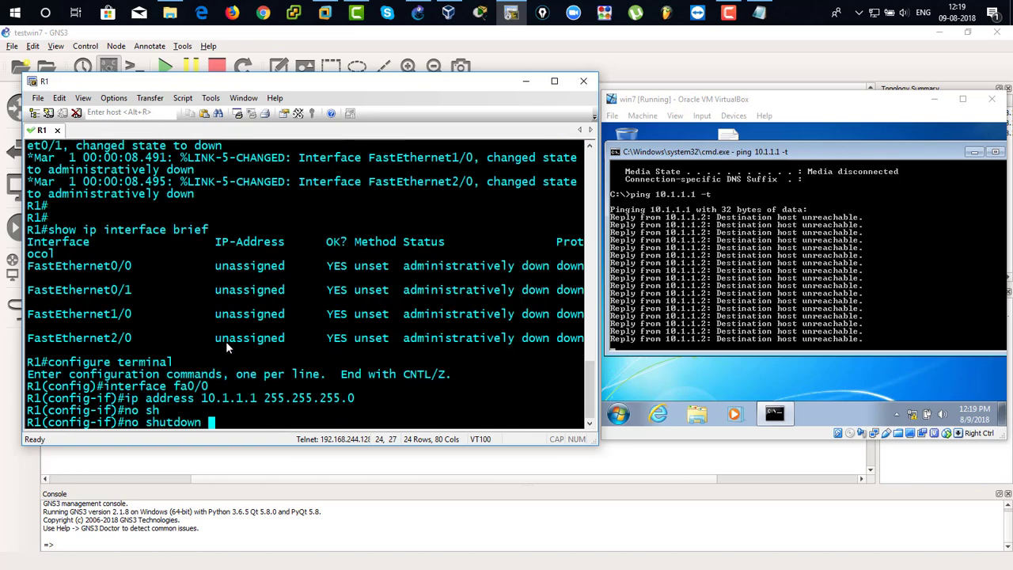
{"action": "key", "text": "Return"}
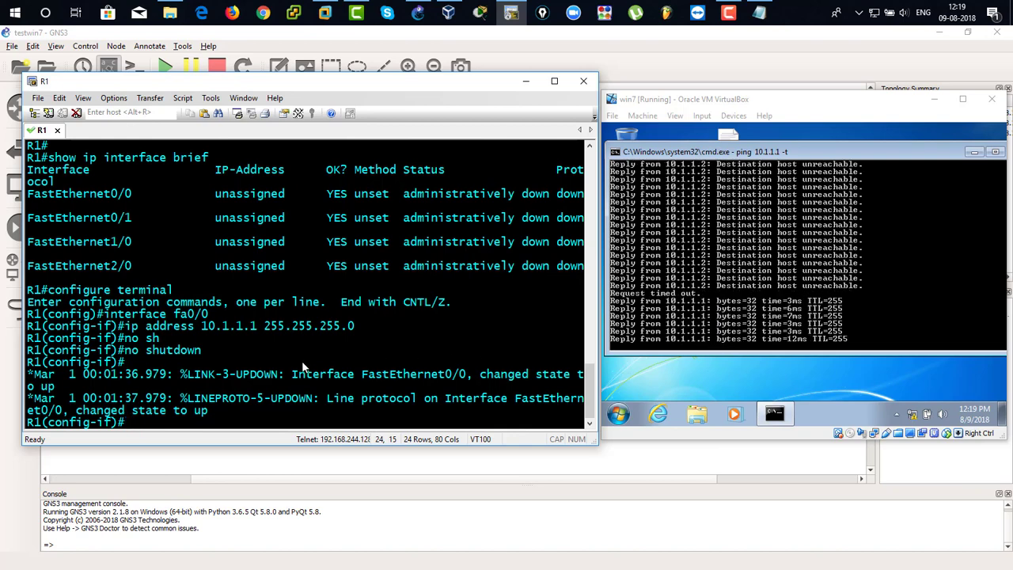
- Exit configuration mode with end and run show ip interface brief to check the address on FastEthernet0/0
{"action": "type", "text": "end"}
{"action": "key", "text": "Return"}
{"action": "type", "text": "show ip interface bir"}
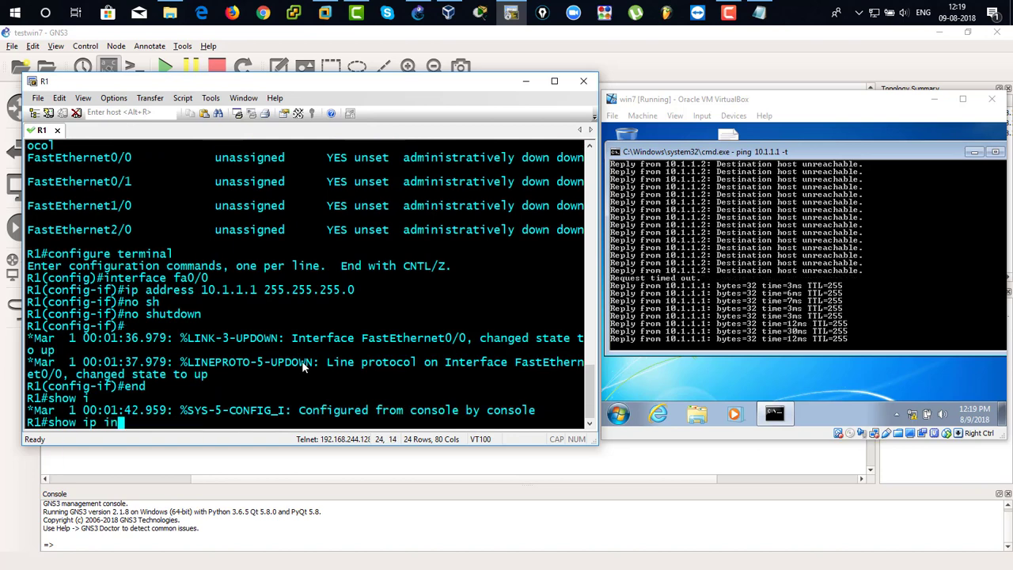
{"action": "key", "text": "BackSpace"}
{"action": "key", "text": "BackSpace"}
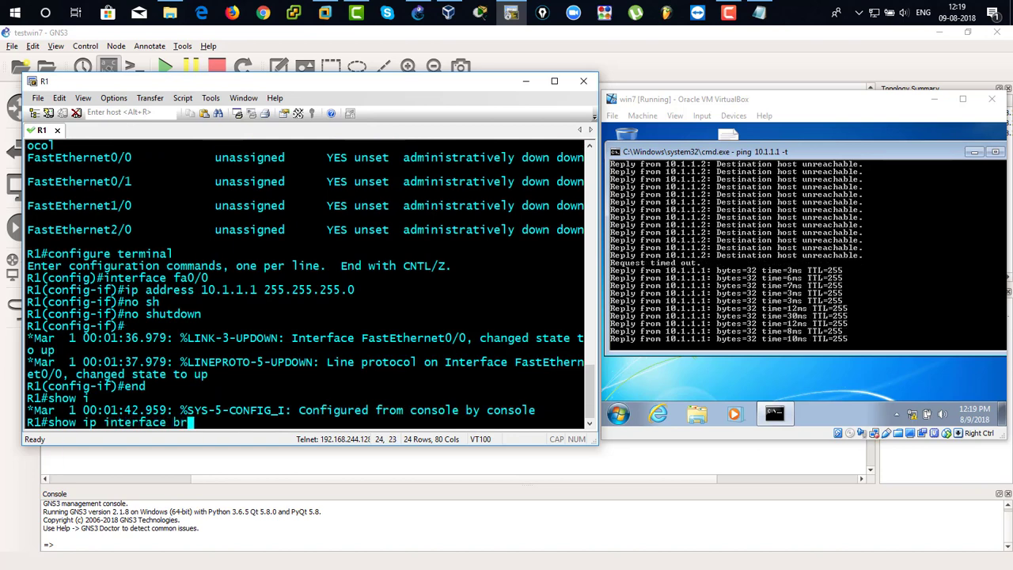
{"action": "type", "text": "rief"}
{"action": "key", "text": "Return"}
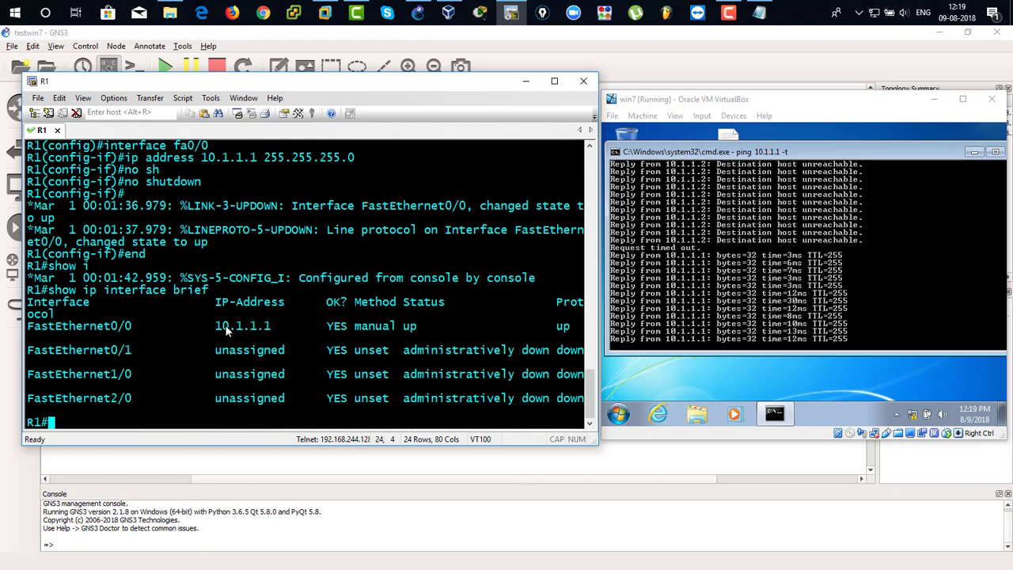
{"action": "left_click_drag", "start_coordinate": [208, 326], "coordinate": [284, 326]}
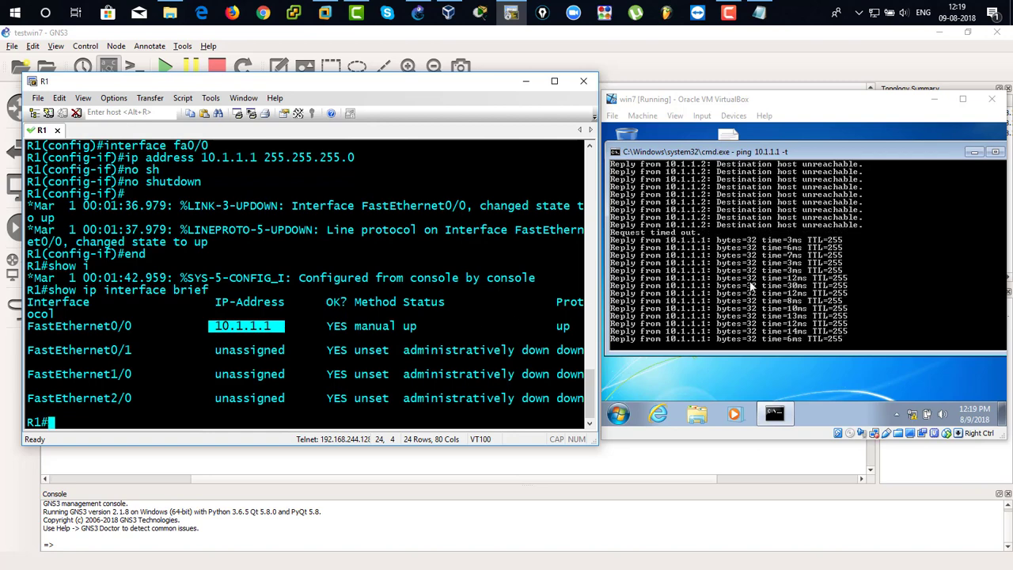
- Ping the Windows 7 machine at 10.1.1.2 from R1 with repeat 1000000
{"action": "left_click", "coordinate": [304, 339]}
{"action": "type", "text": "ping 192"}
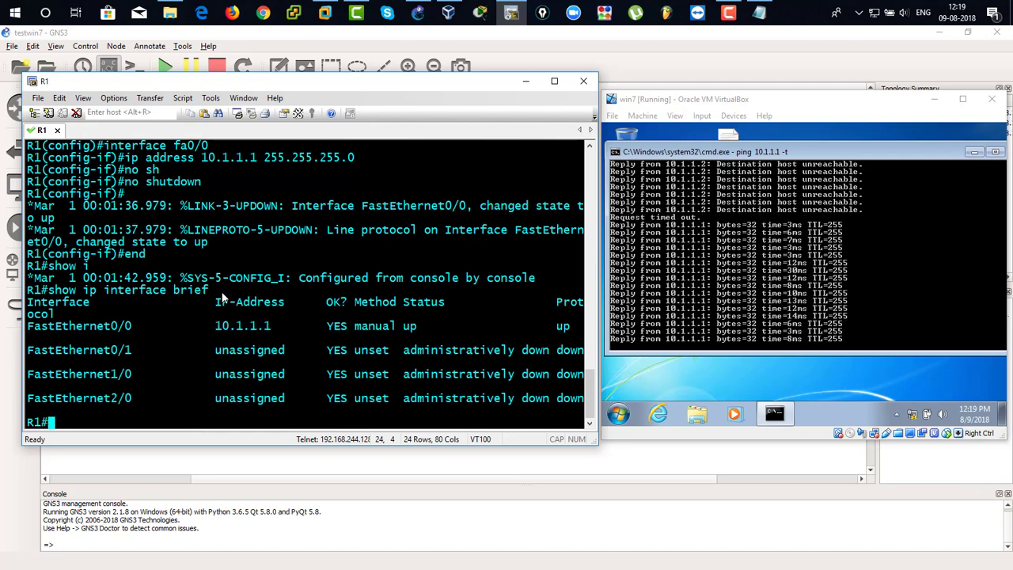
{"action": "key", "text": "BackSpace"}
{"action": "key", "text": "BackSpace"}
{"action": "key", "text": "BackSpace"}
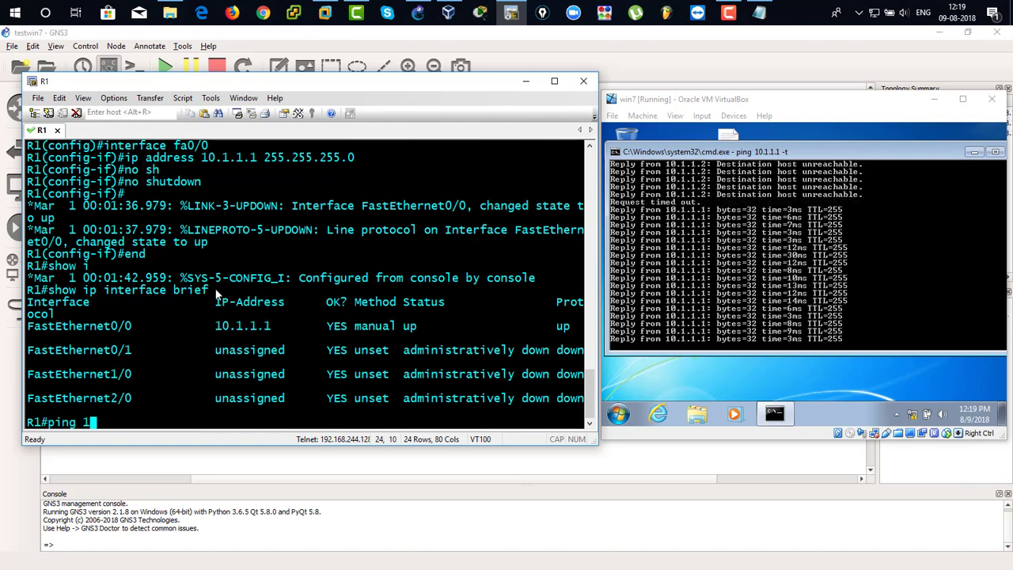
{"action": "type", "text": "10.1.1.2 "}
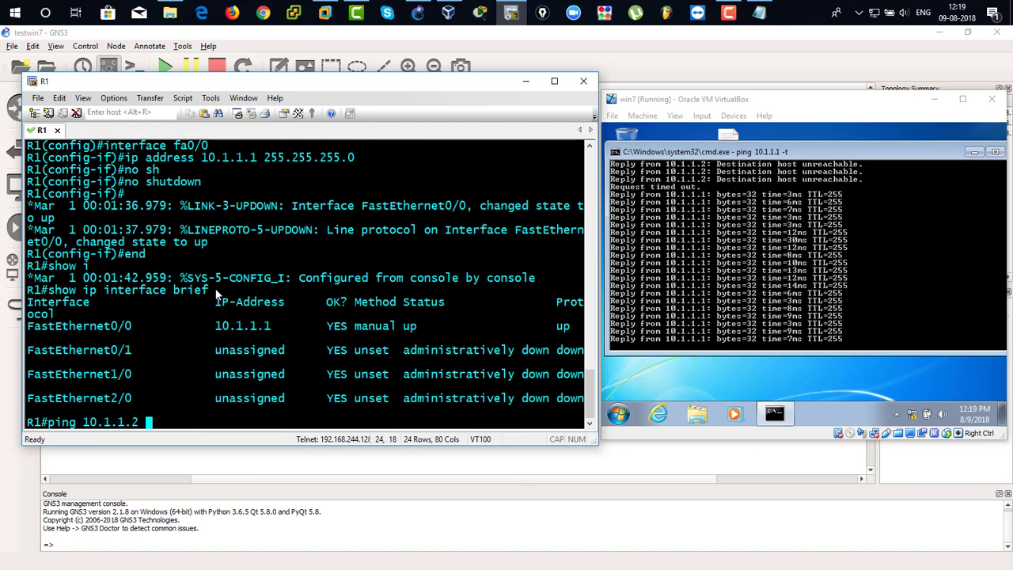
{"action": "type", "text": "repeat 1000000"}
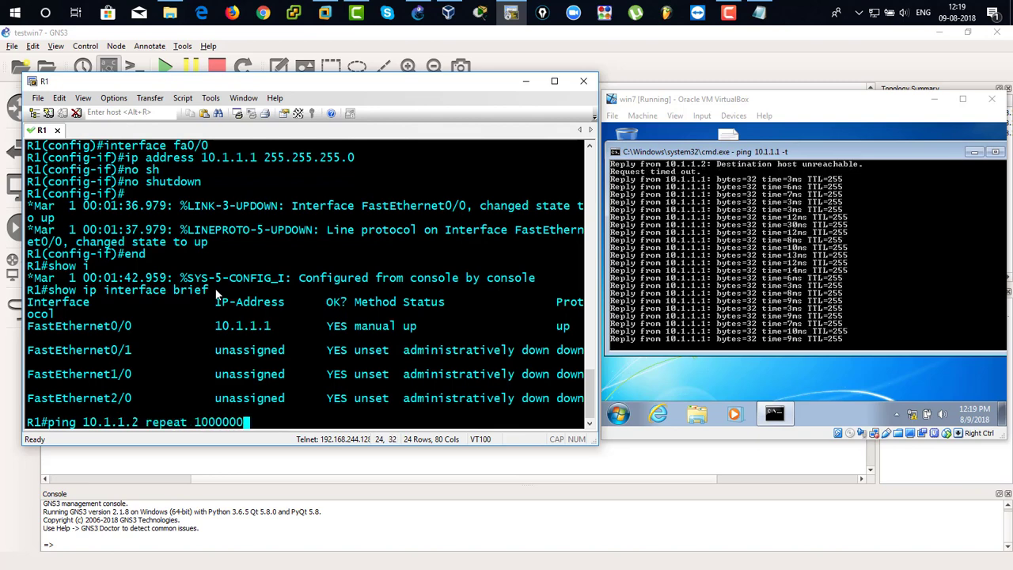
{"action": "key", "text": "Return"}
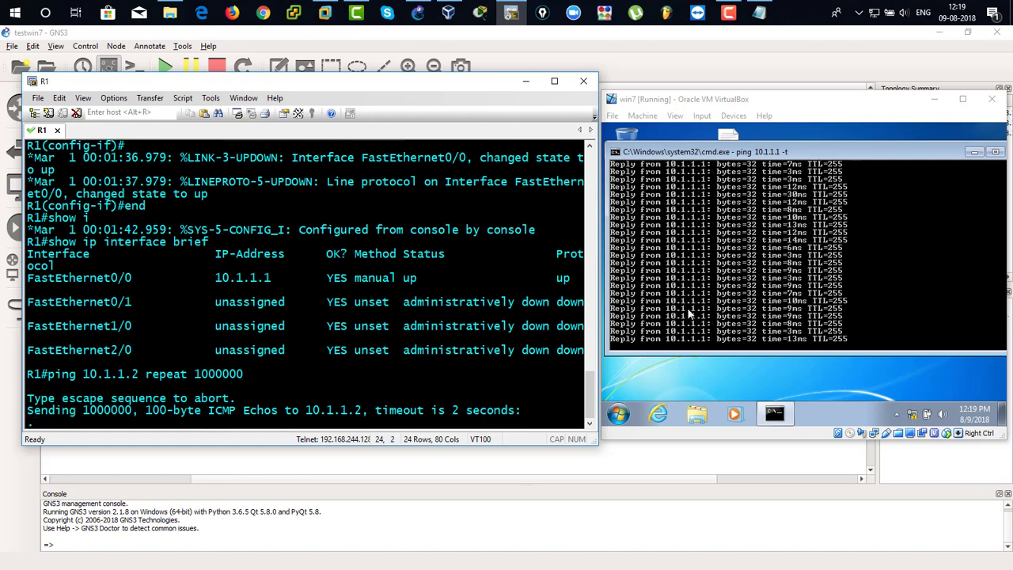
- In Windows 7, open the Windows Firewall settings and turn the firewall off for both private and public networks
{"action": "left_click", "coordinate": [912, 413]}
{"action": "left_click", "coordinate": [910, 390]}
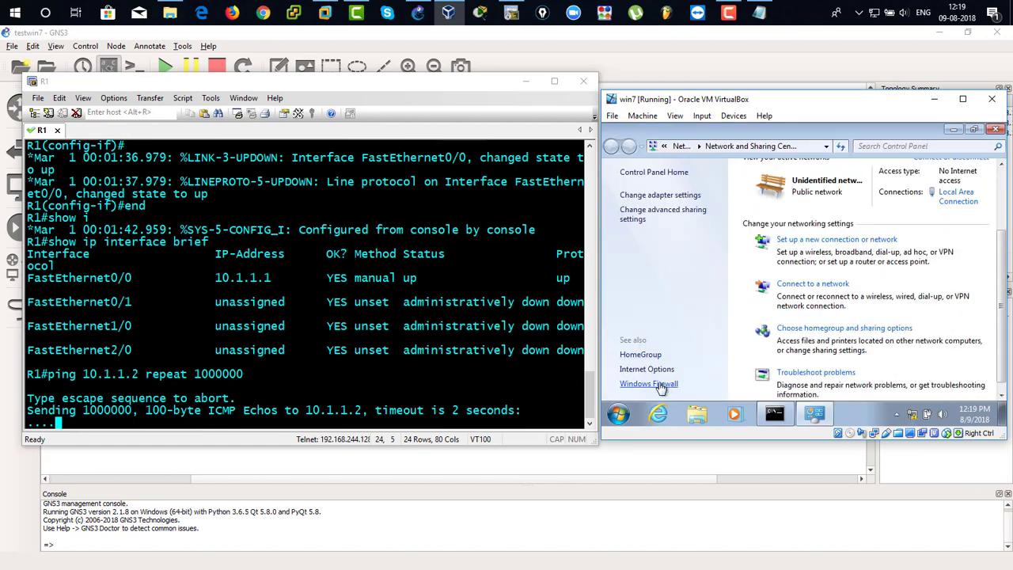
{"action": "left_click", "coordinate": [651, 384]}
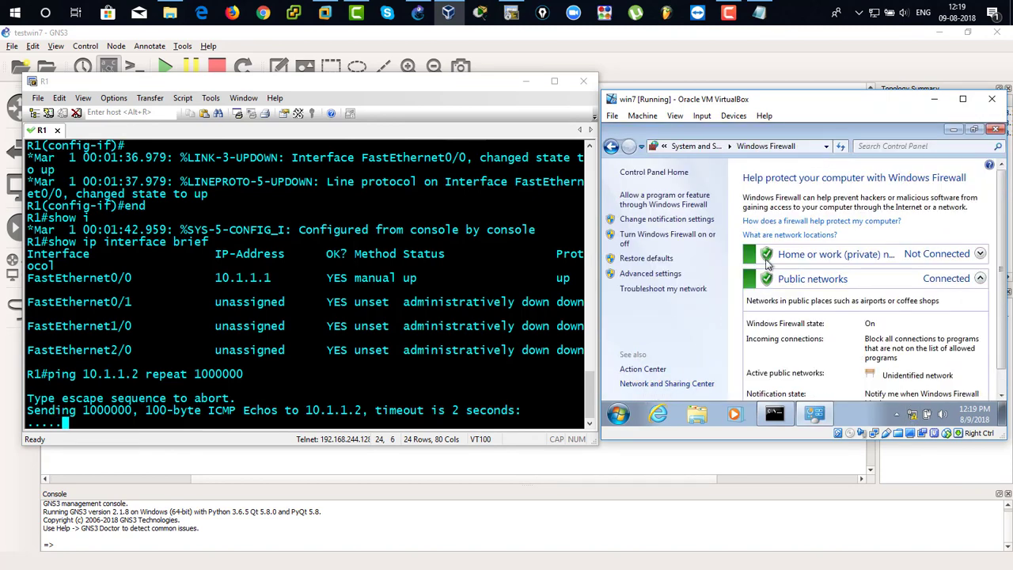
{"action": "left_click", "coordinate": [694, 239]}
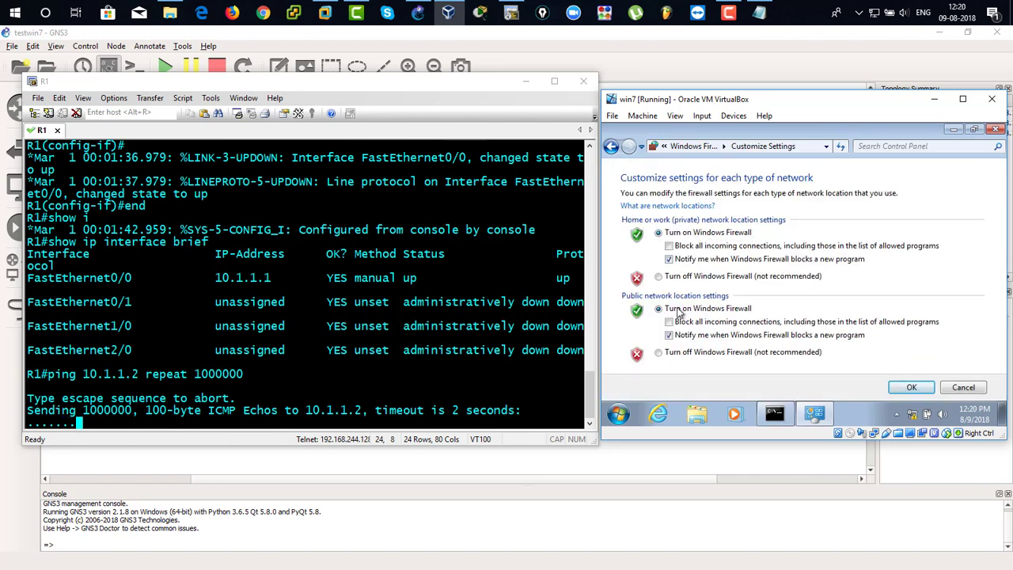
{"action": "left_click", "coordinate": [660, 277]}
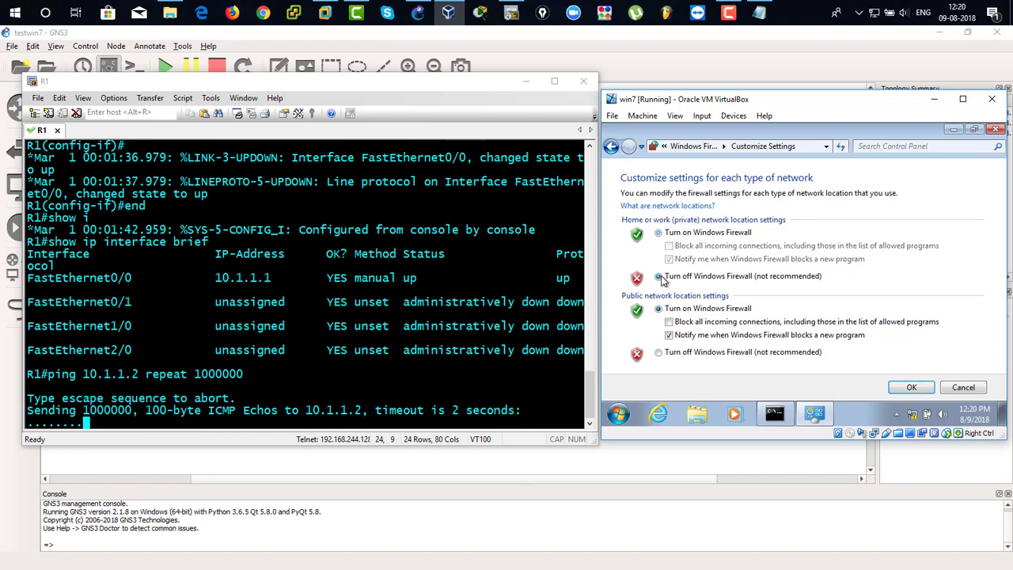
{"action": "left_click", "coordinate": [660, 354]}
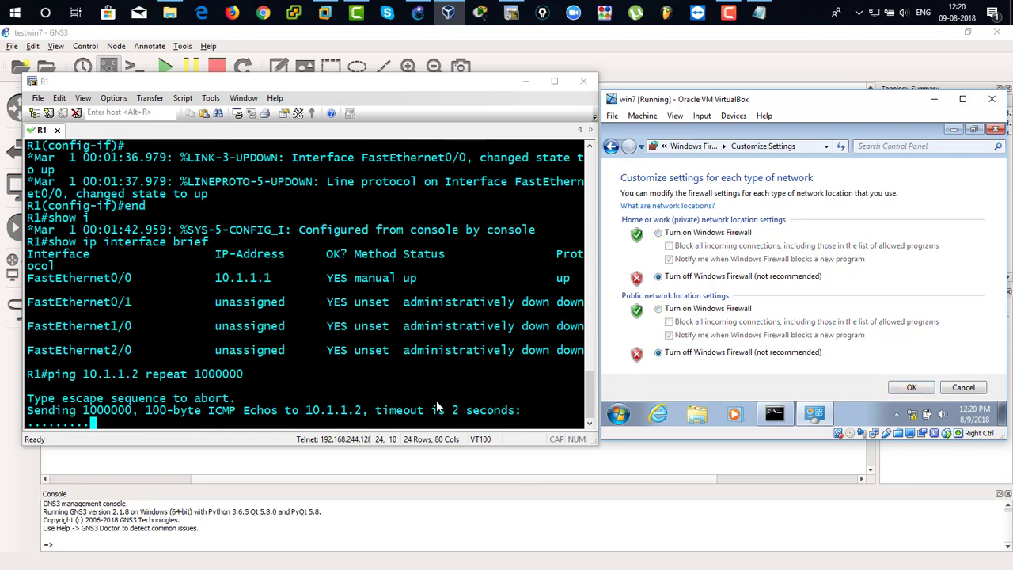
{"action": "left_click", "coordinate": [920, 388]}
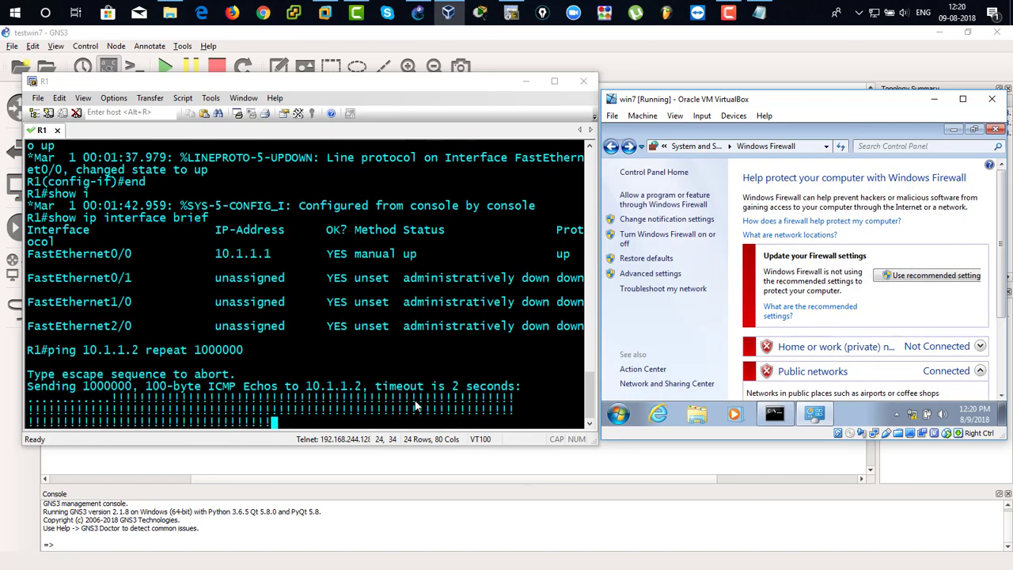
- Turn Windows Firewall back on for both private and public networks and save the settings
{"action": "left_click", "coordinate": [662, 240]}
{"action": "left_click", "coordinate": [660, 235]}
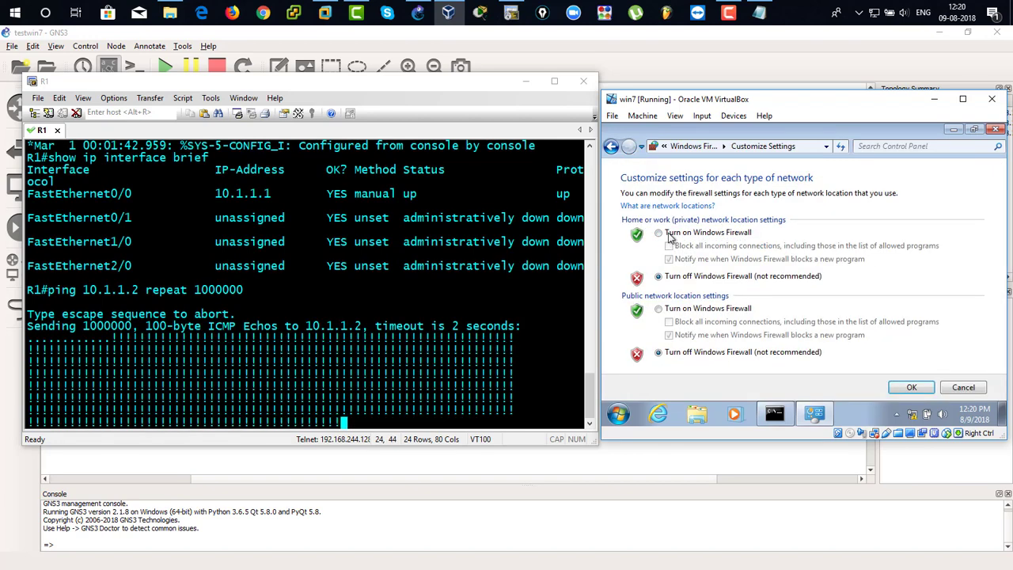
{"action": "left_click", "coordinate": [674, 310]}
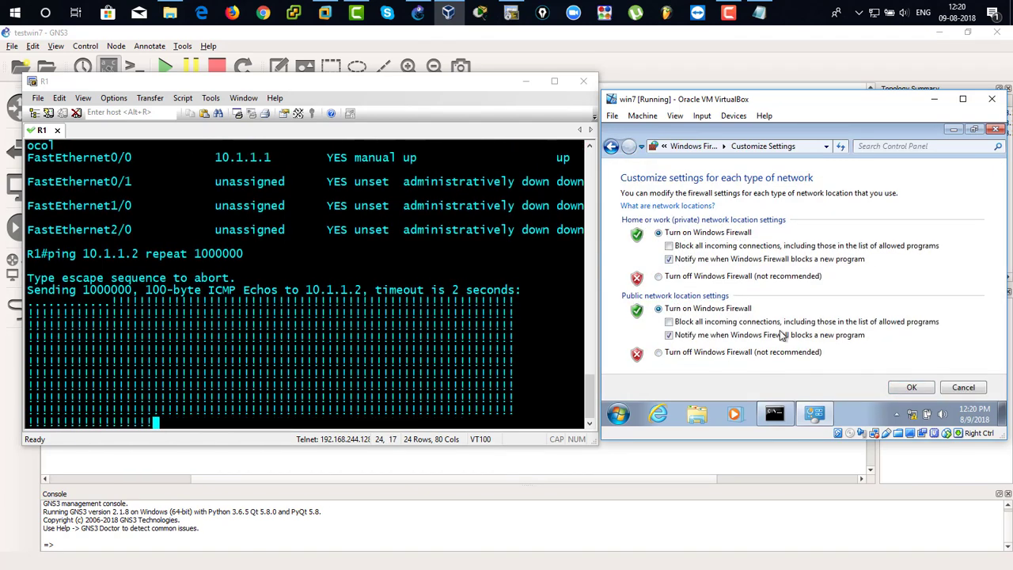
{"action": "left_click", "coordinate": [911, 387]}
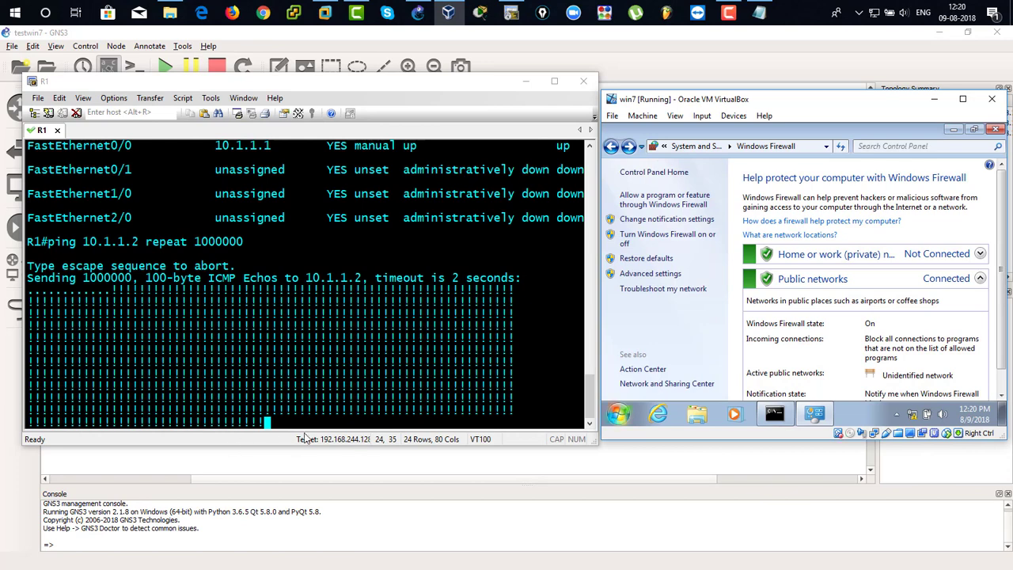
- Turn Windows Firewall off again for both private and public networks in the Windows 7 machine and save the settings
{"action": "left_click", "coordinate": [692, 238]}
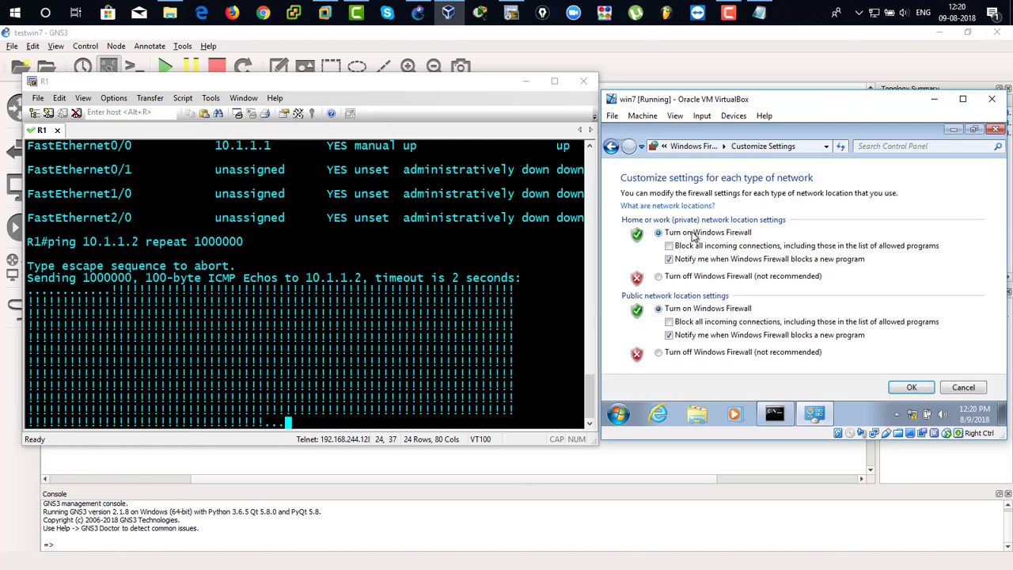
{"action": "left_click", "coordinate": [673, 277]}
{"action": "left_click", "coordinate": [678, 353]}
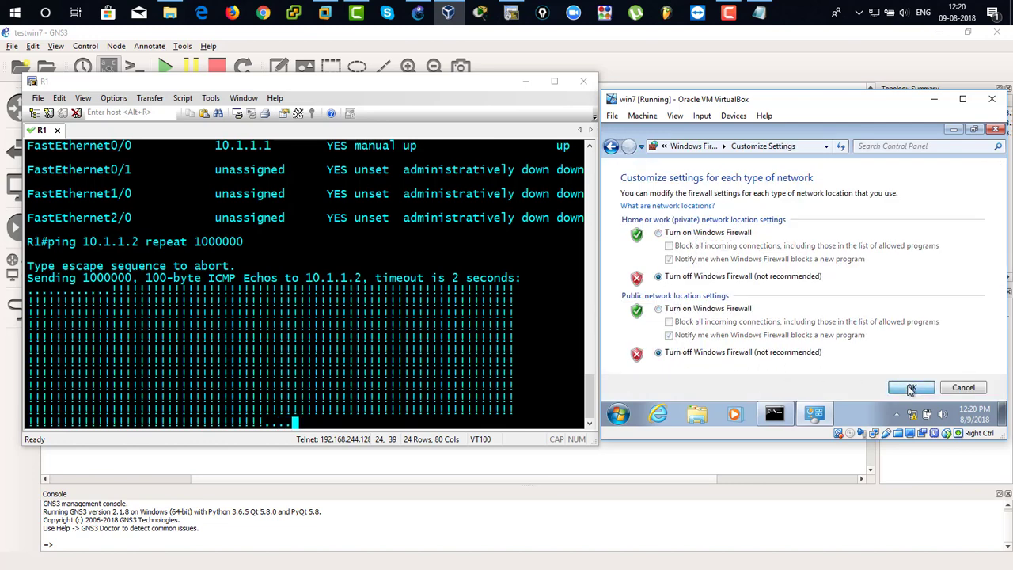
{"action": "left_click", "coordinate": [911, 388]}
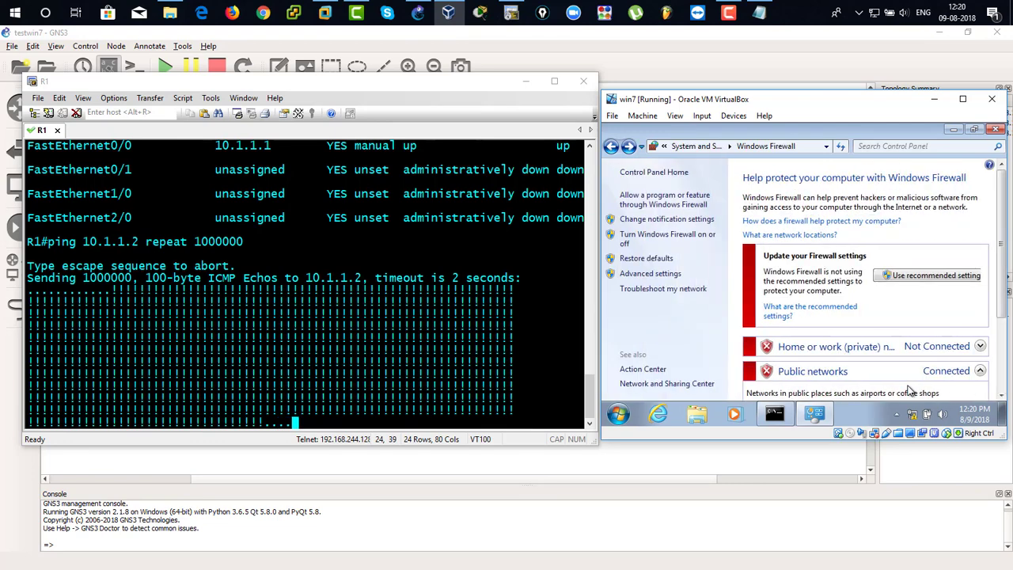
- Re-enable Windows Firewall for the private and public network locations in the Windows 7 machine and apply the change
{"action": "left_click", "coordinate": [693, 240]}
{"action": "left_click", "coordinate": [673, 233]}
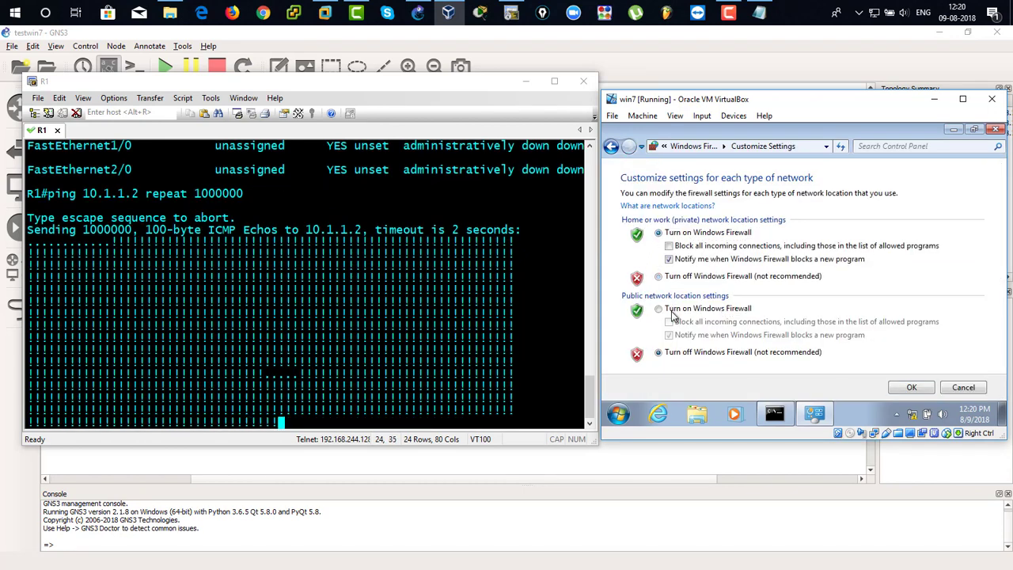
{"action": "left_click", "coordinate": [697, 310]}
{"action": "left_click", "coordinate": [912, 387]}
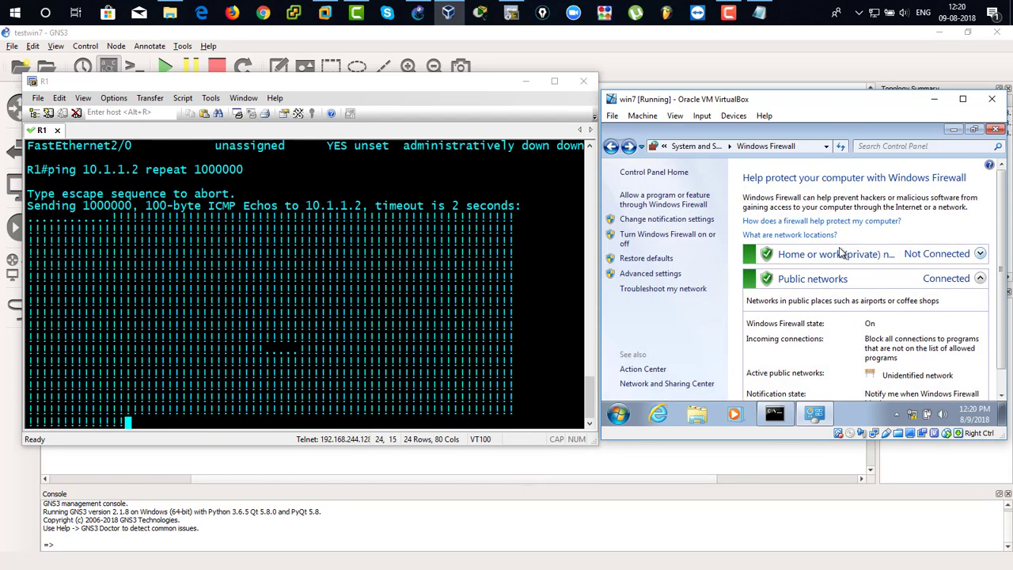
- Close the Windows Firewall window, stop the continuous ping to 10.1.1.1 in the command prompt, and return to the R1 console
{"action": "left_click", "coordinate": [995, 130]}
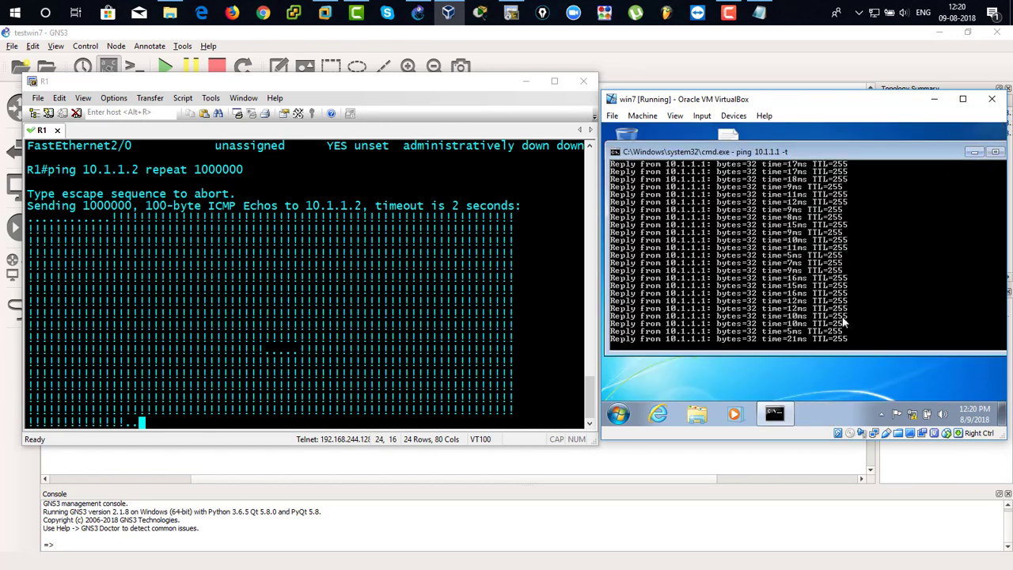
{"action": "key", "text": "ctrl+c"}
{"action": "left_click", "coordinate": [467, 316]}
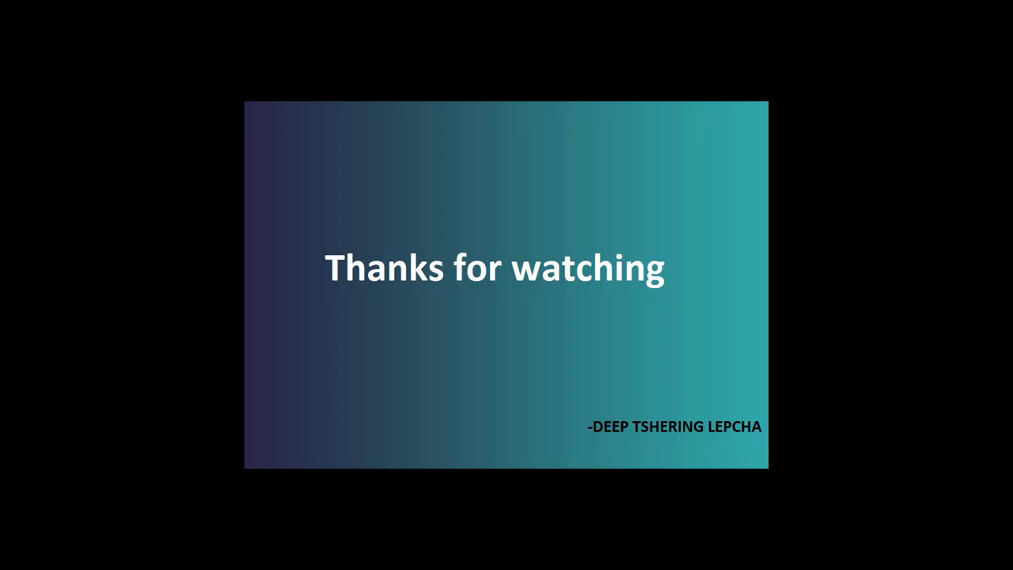